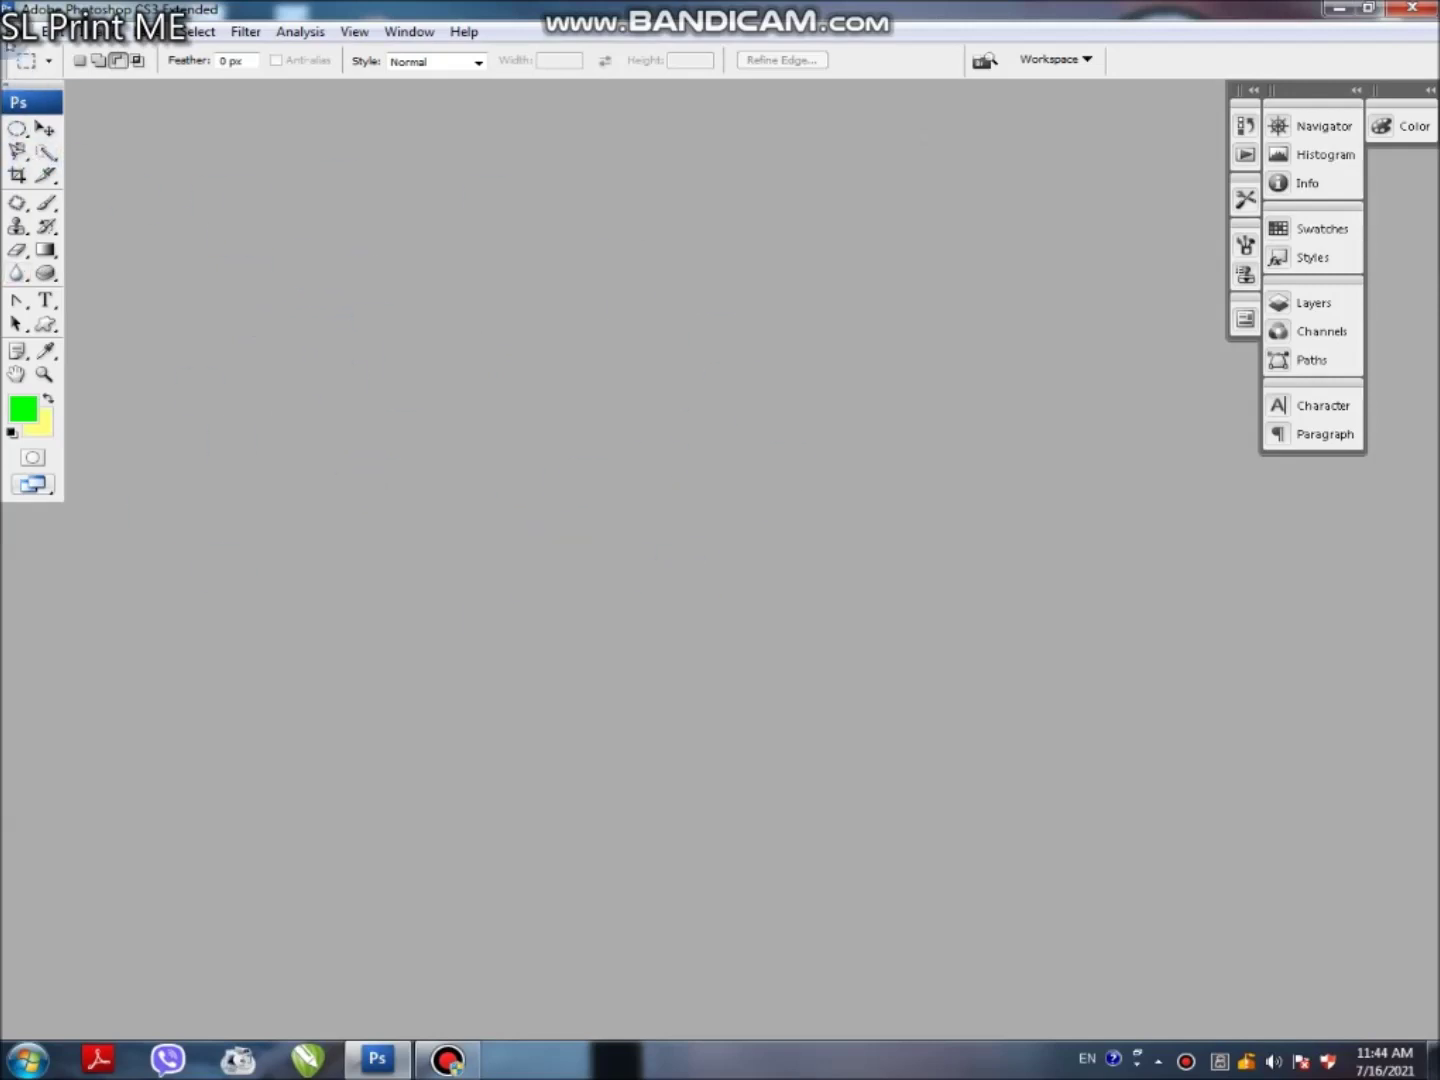
Start an import from the CanoScan LiDE 110 scanner and adjust the ScanGear window's position and size.
{"action": "left_click", "coordinate": [32, 31]}
{"action": "mouse_move", "coordinate": [141, 411]}
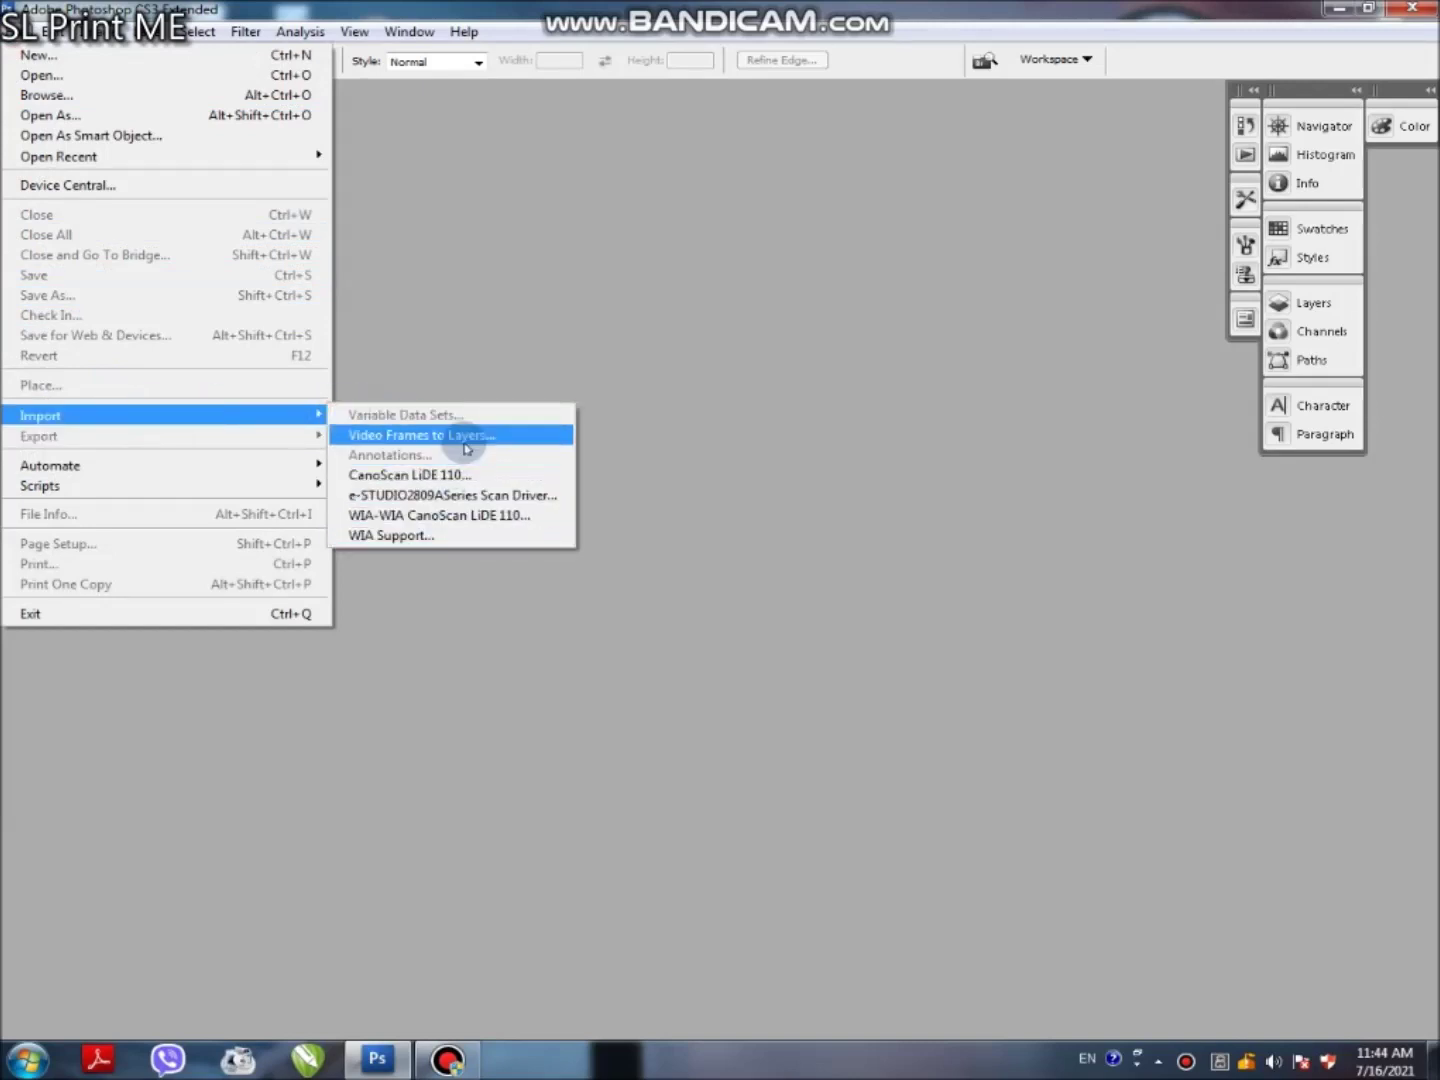
{"action": "left_click", "coordinate": [412, 476]}
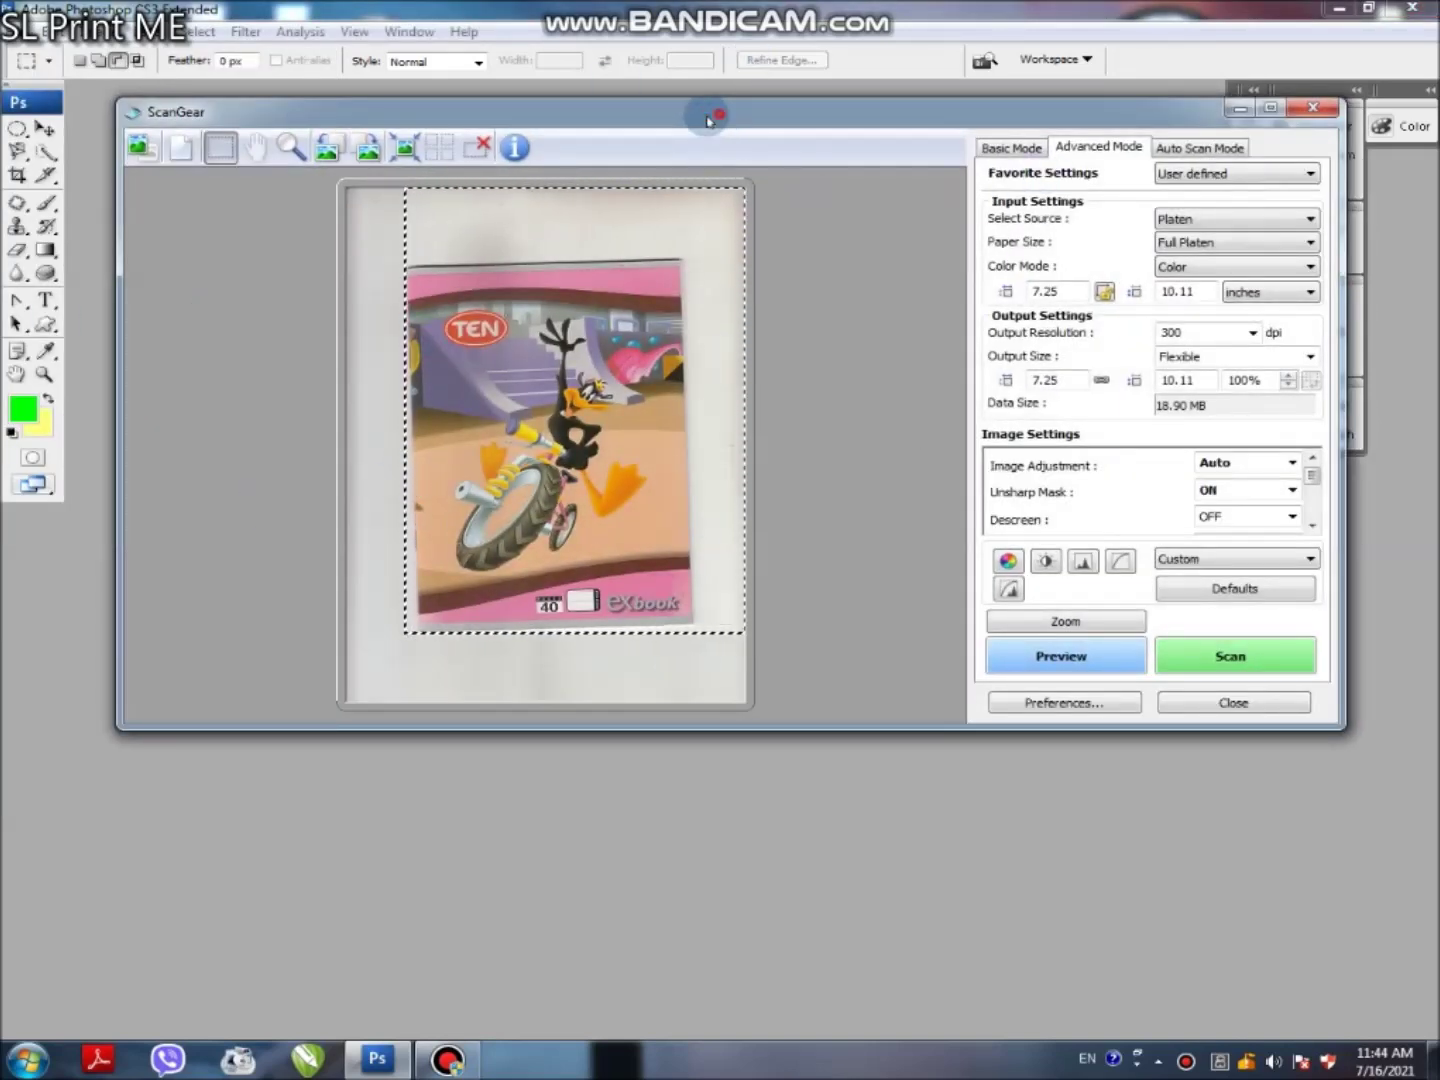
{"action": "left_click_drag", "start_coordinate": [707, 121], "coordinate": [682, 123]}
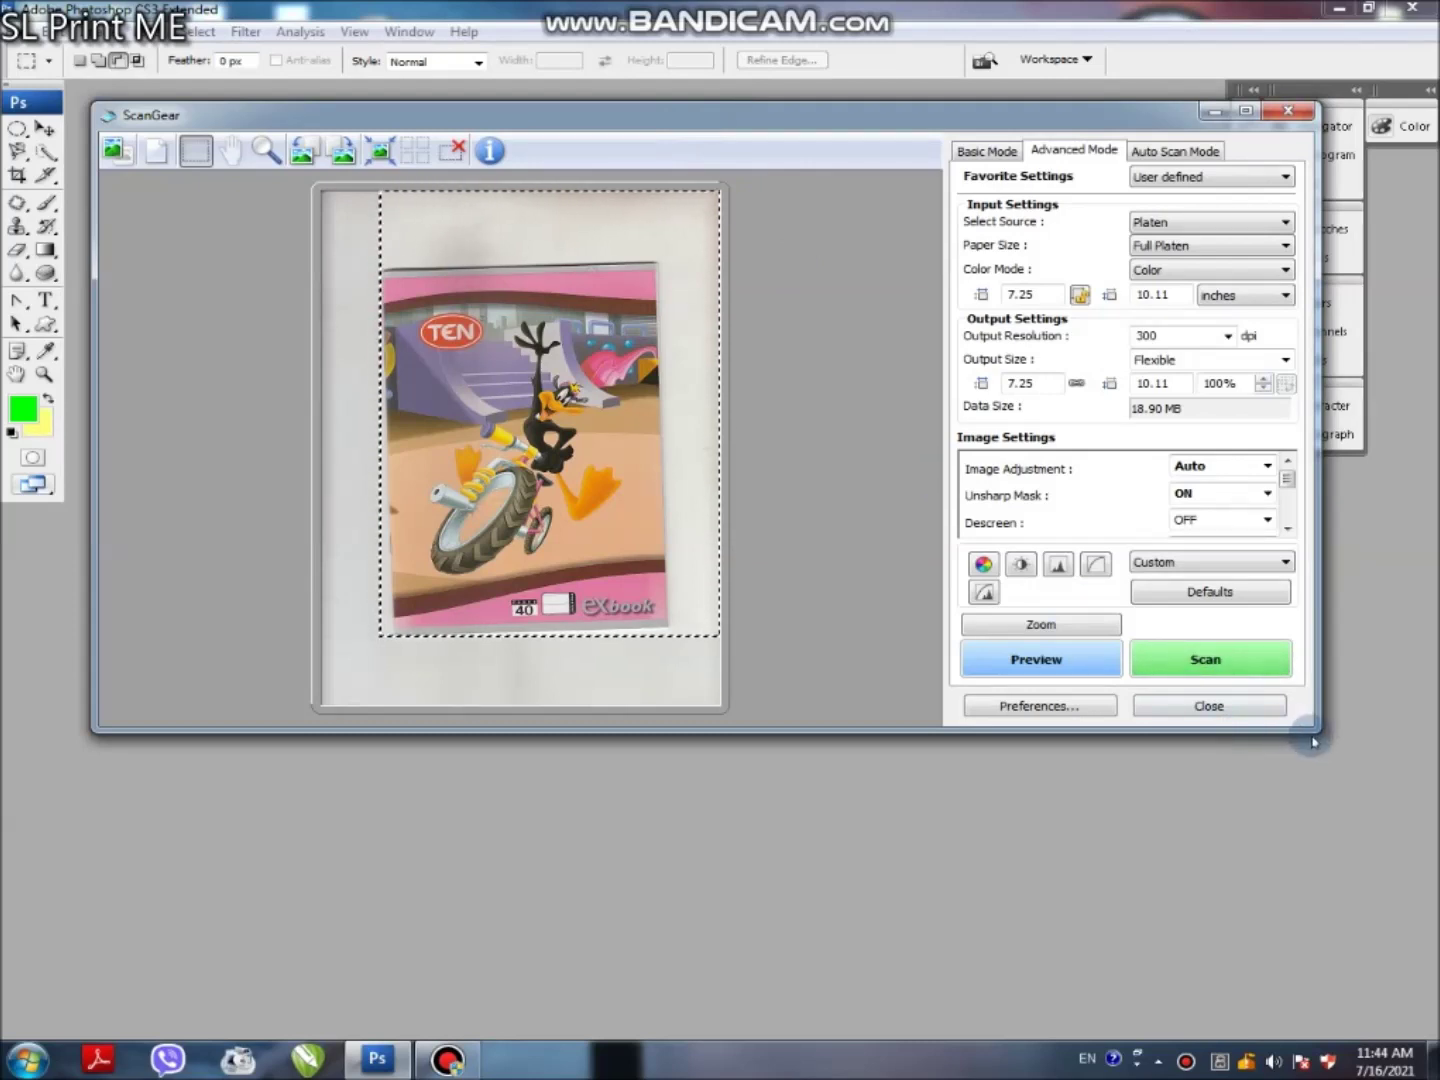
{"action": "left_click_drag", "start_coordinate": [1313, 731], "coordinate": [1318, 742]}
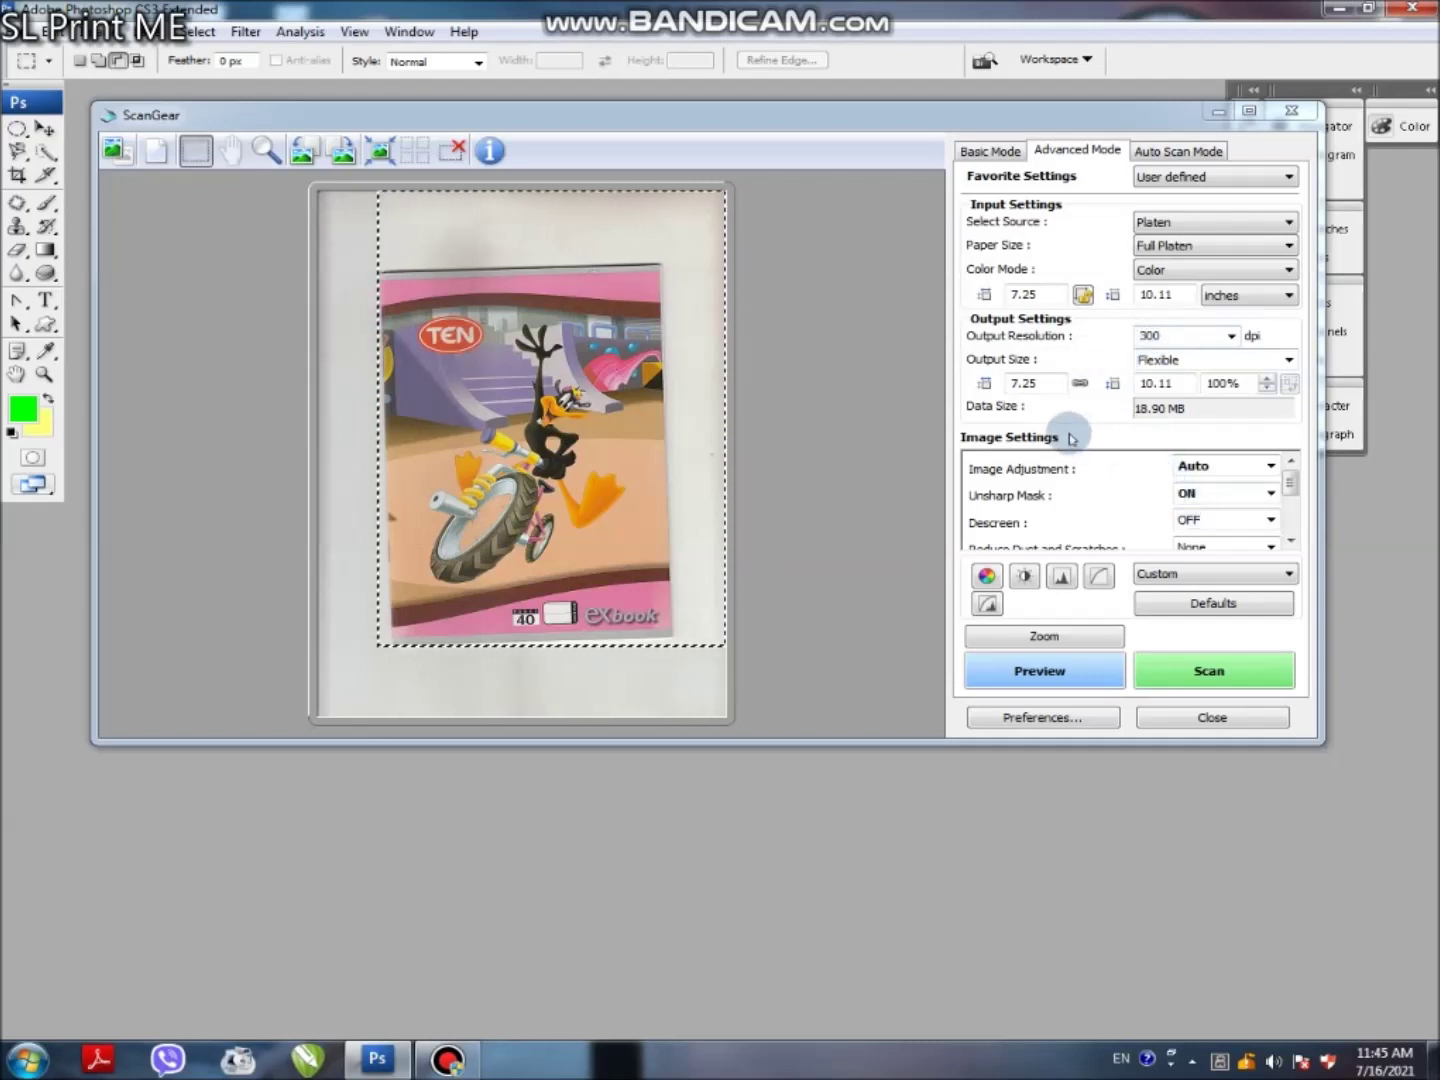
Review the scanner's image settings, choose Color as the color mode, and preview the item on the platen.
{"action": "scroll", "coordinate": [1105, 497], "scroll_direction": "down", "scroll_amount": 1}
{"action": "scroll", "coordinate": [1073, 505], "scroll_direction": "down", "scroll_amount": 1}
{"action": "scroll", "coordinate": [1053, 497], "scroll_direction": "up", "scroll_amount": 3}
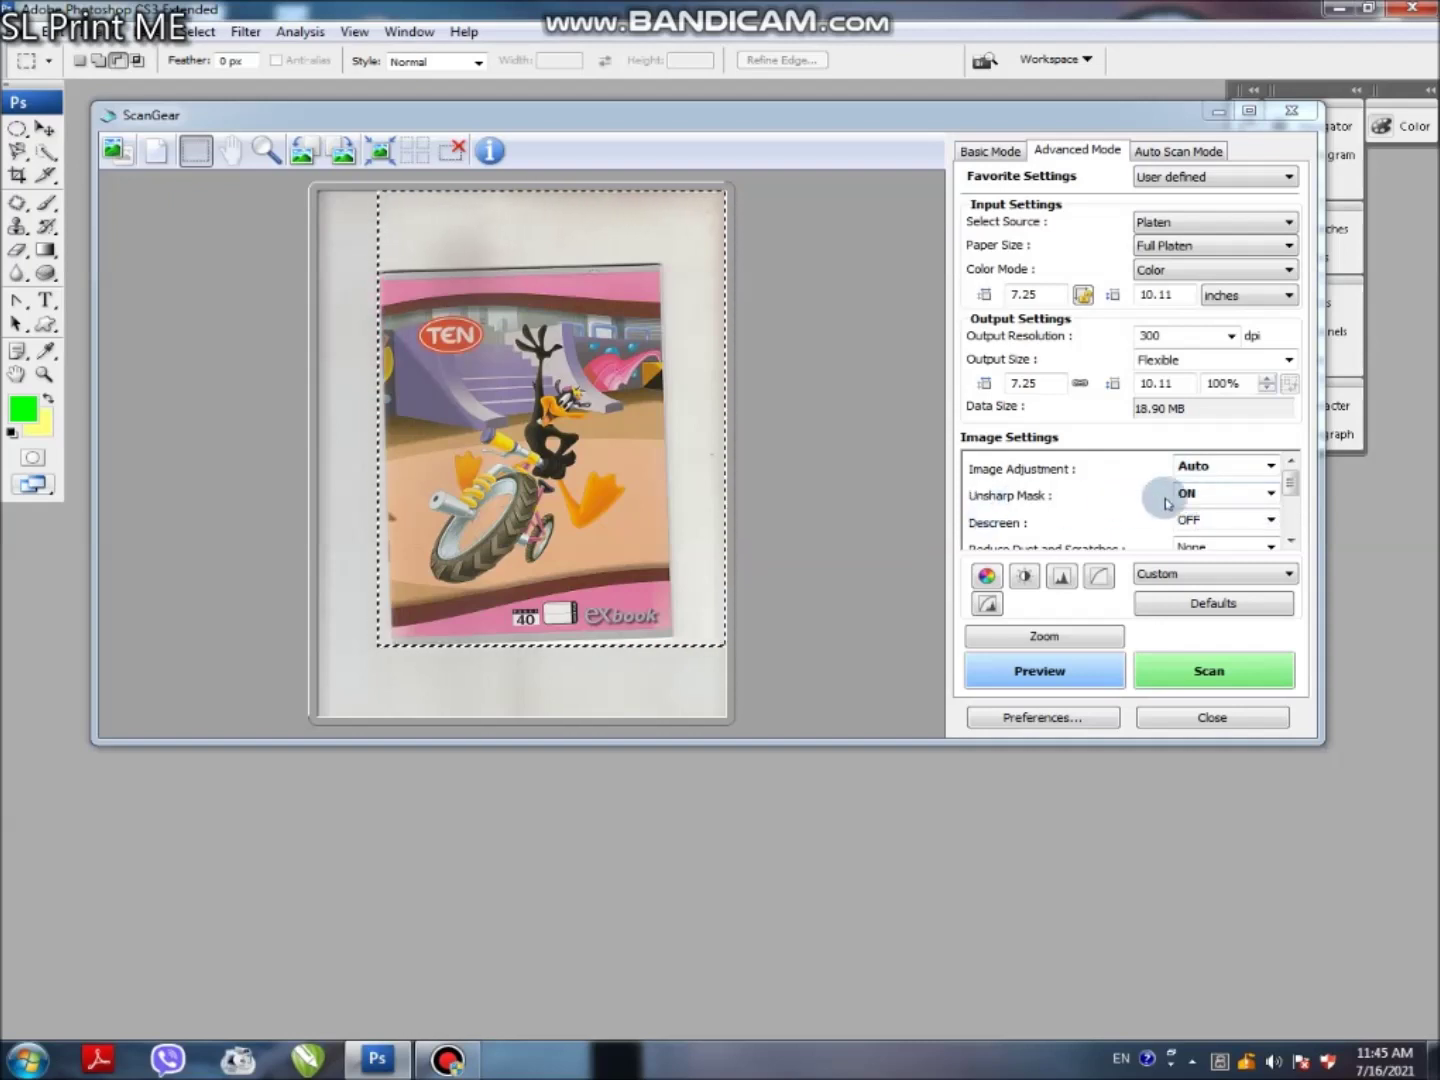
{"action": "left_click_drag", "start_coordinate": [1291, 486], "coordinate": [1289, 521]}
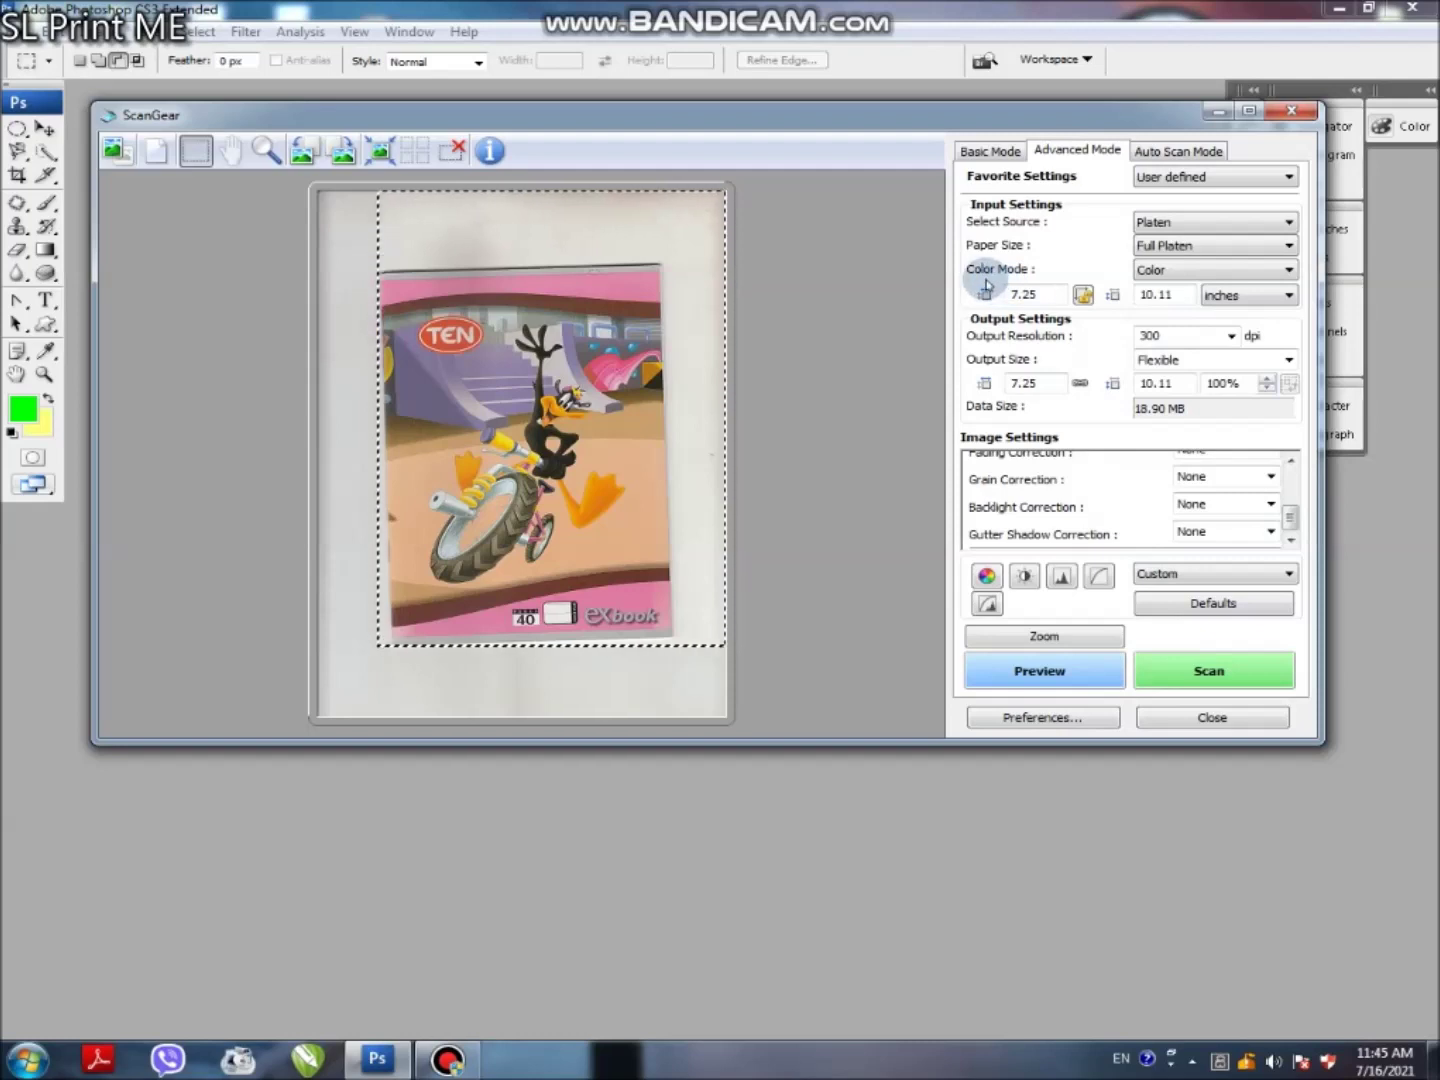
{"action": "left_click", "coordinate": [1289, 271]}
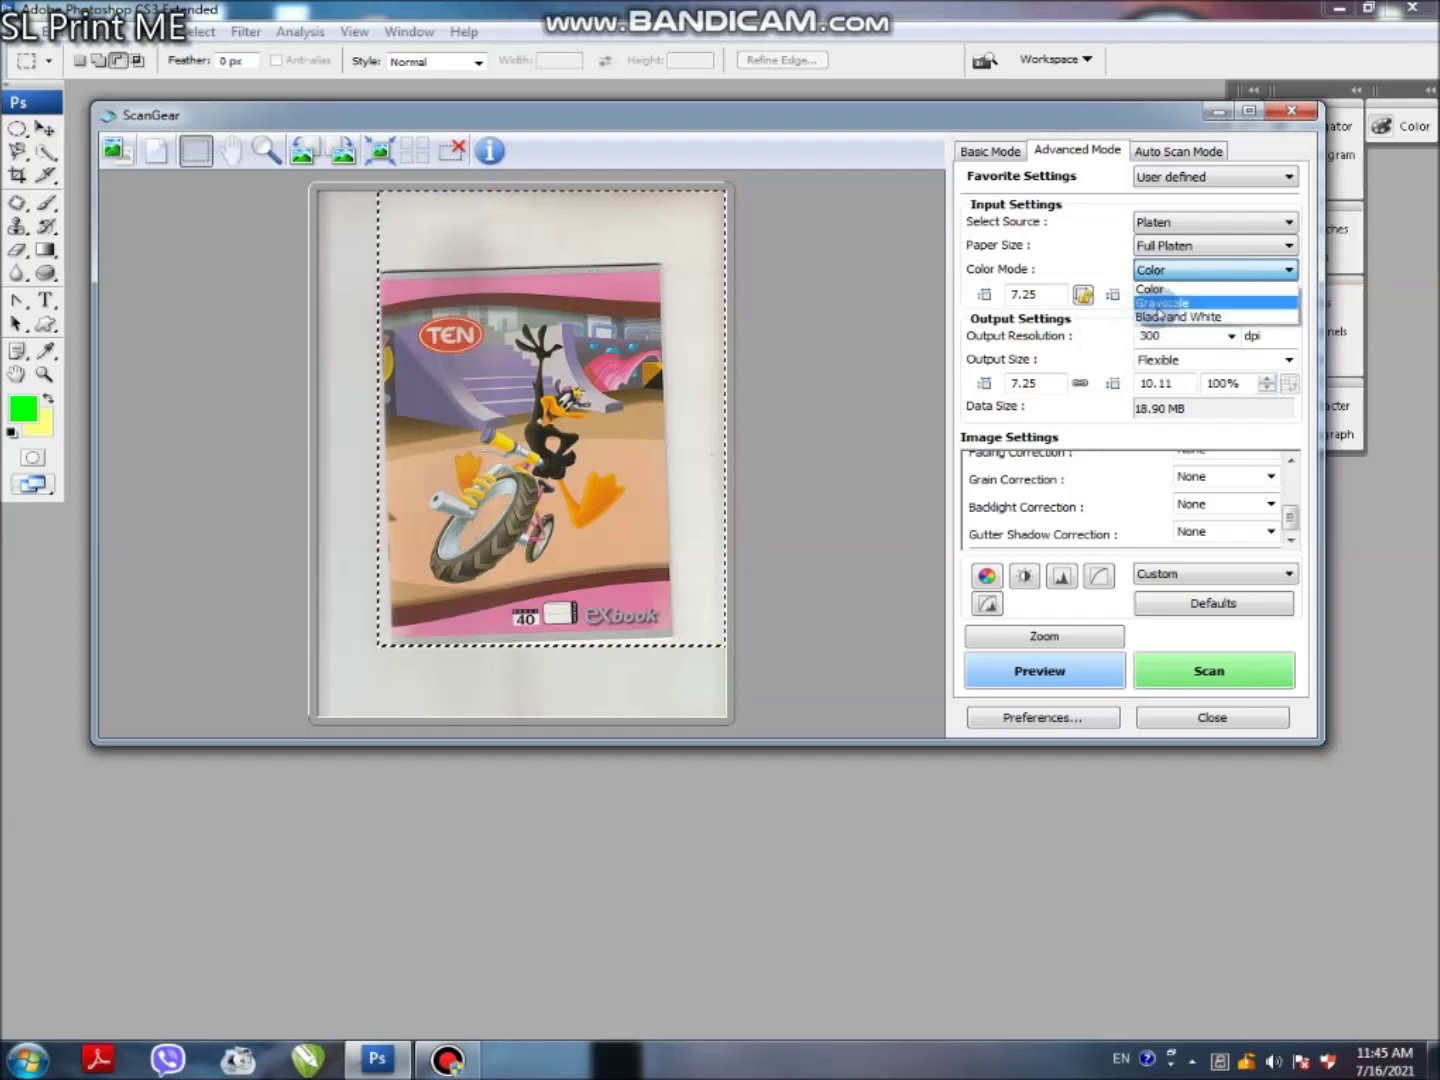
{"action": "left_click", "coordinate": [1147, 289]}
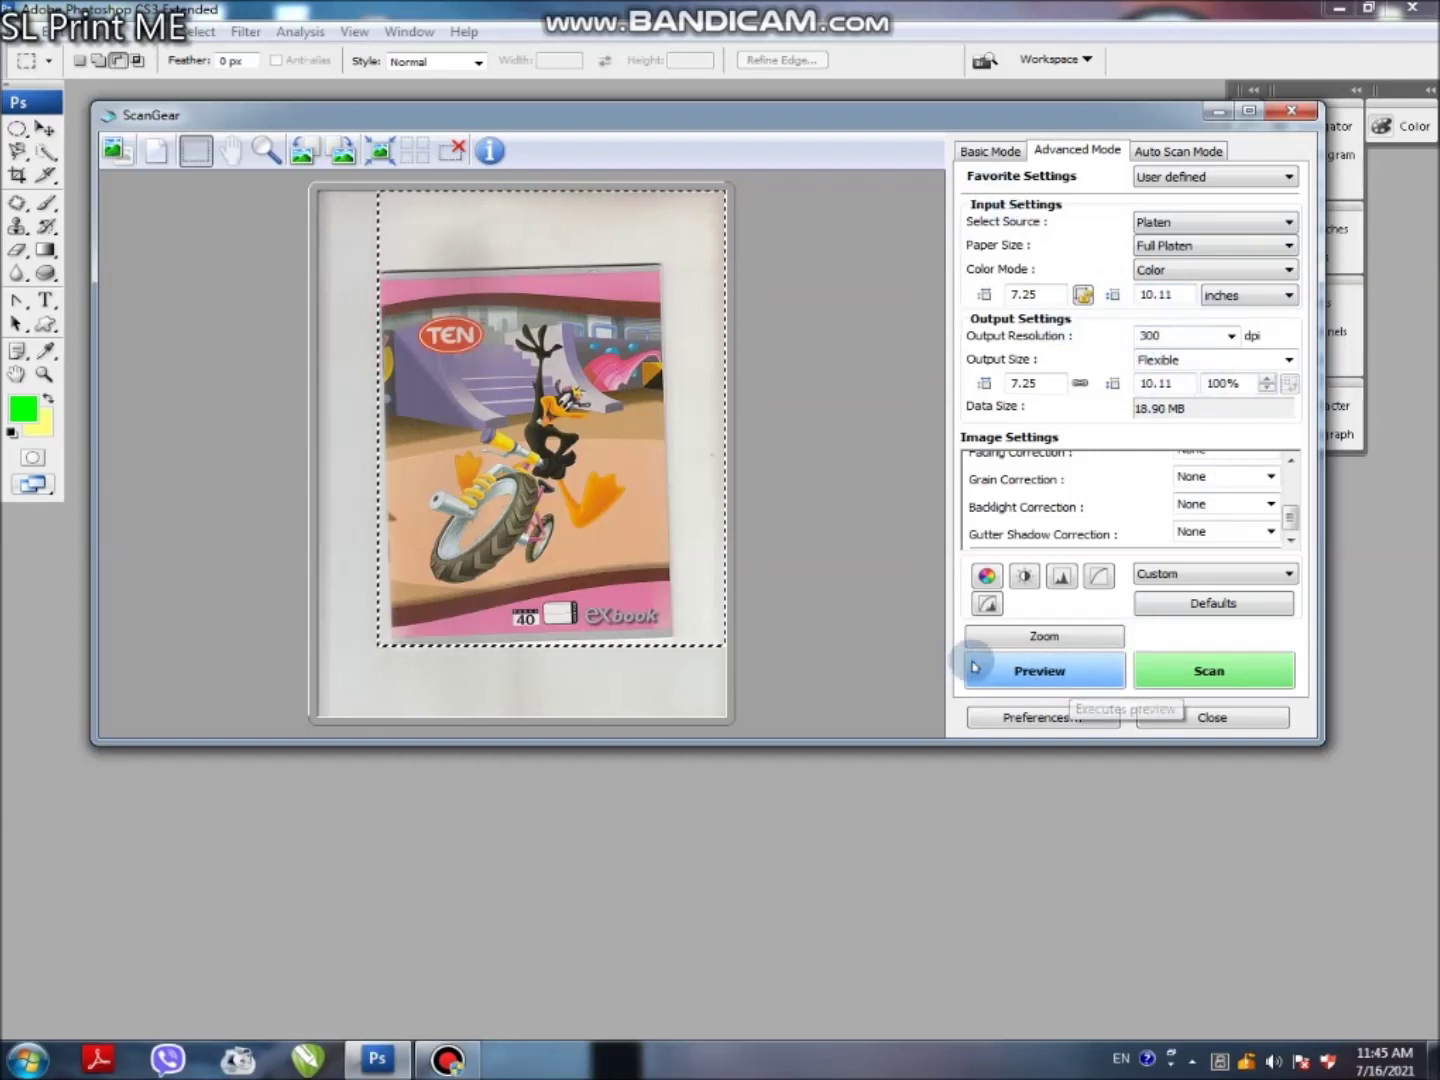
{"action": "left_click", "coordinate": [1039, 673]}
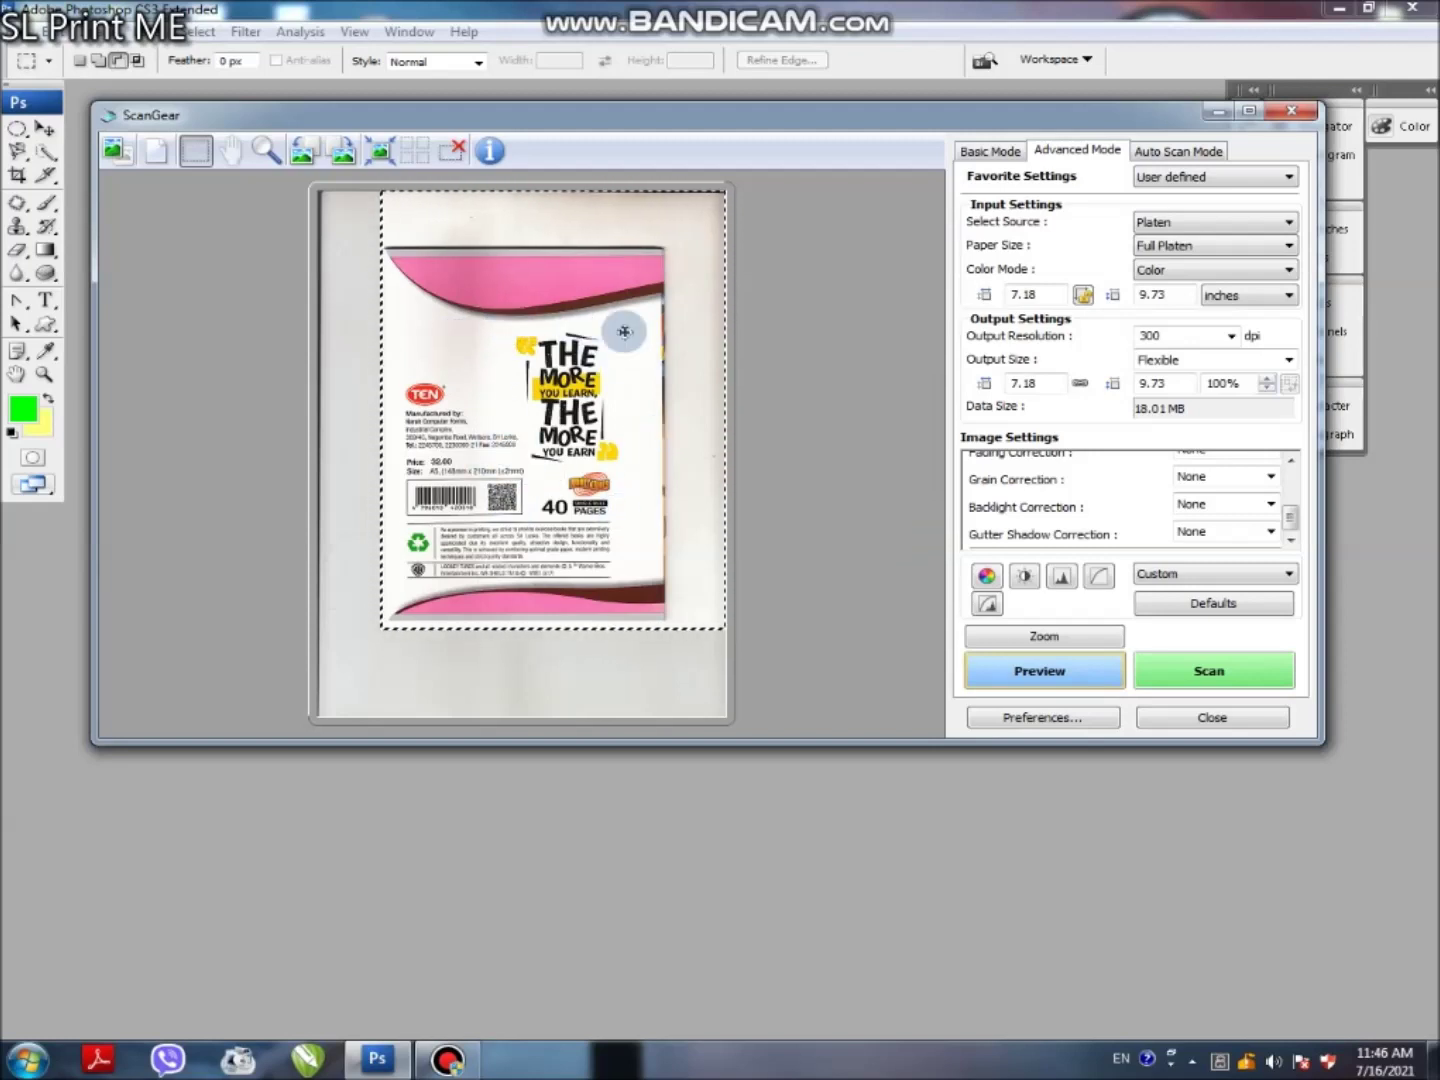
Replace the scan area with one of about 2.59 × 3.41 inches around the "THE MORE YOU LEARN" quote, scan it and close ScanGear.
{"action": "left_click", "coordinate": [450, 152]}
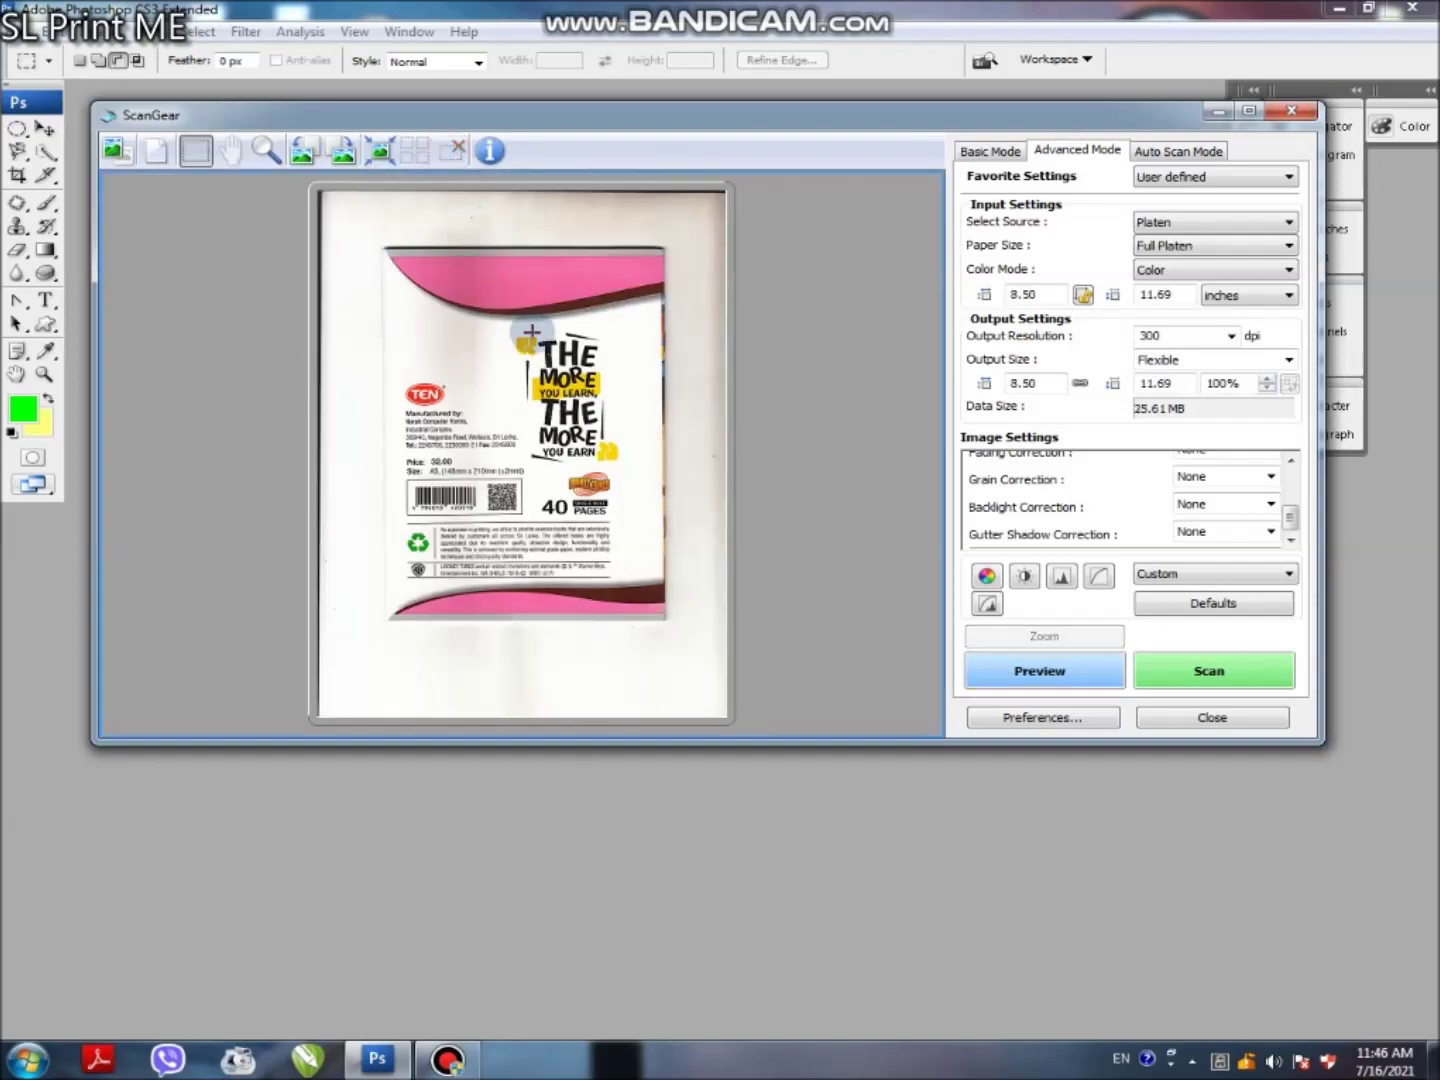
{"action": "left_click_drag", "start_coordinate": [507, 322], "coordinate": [630, 477]}
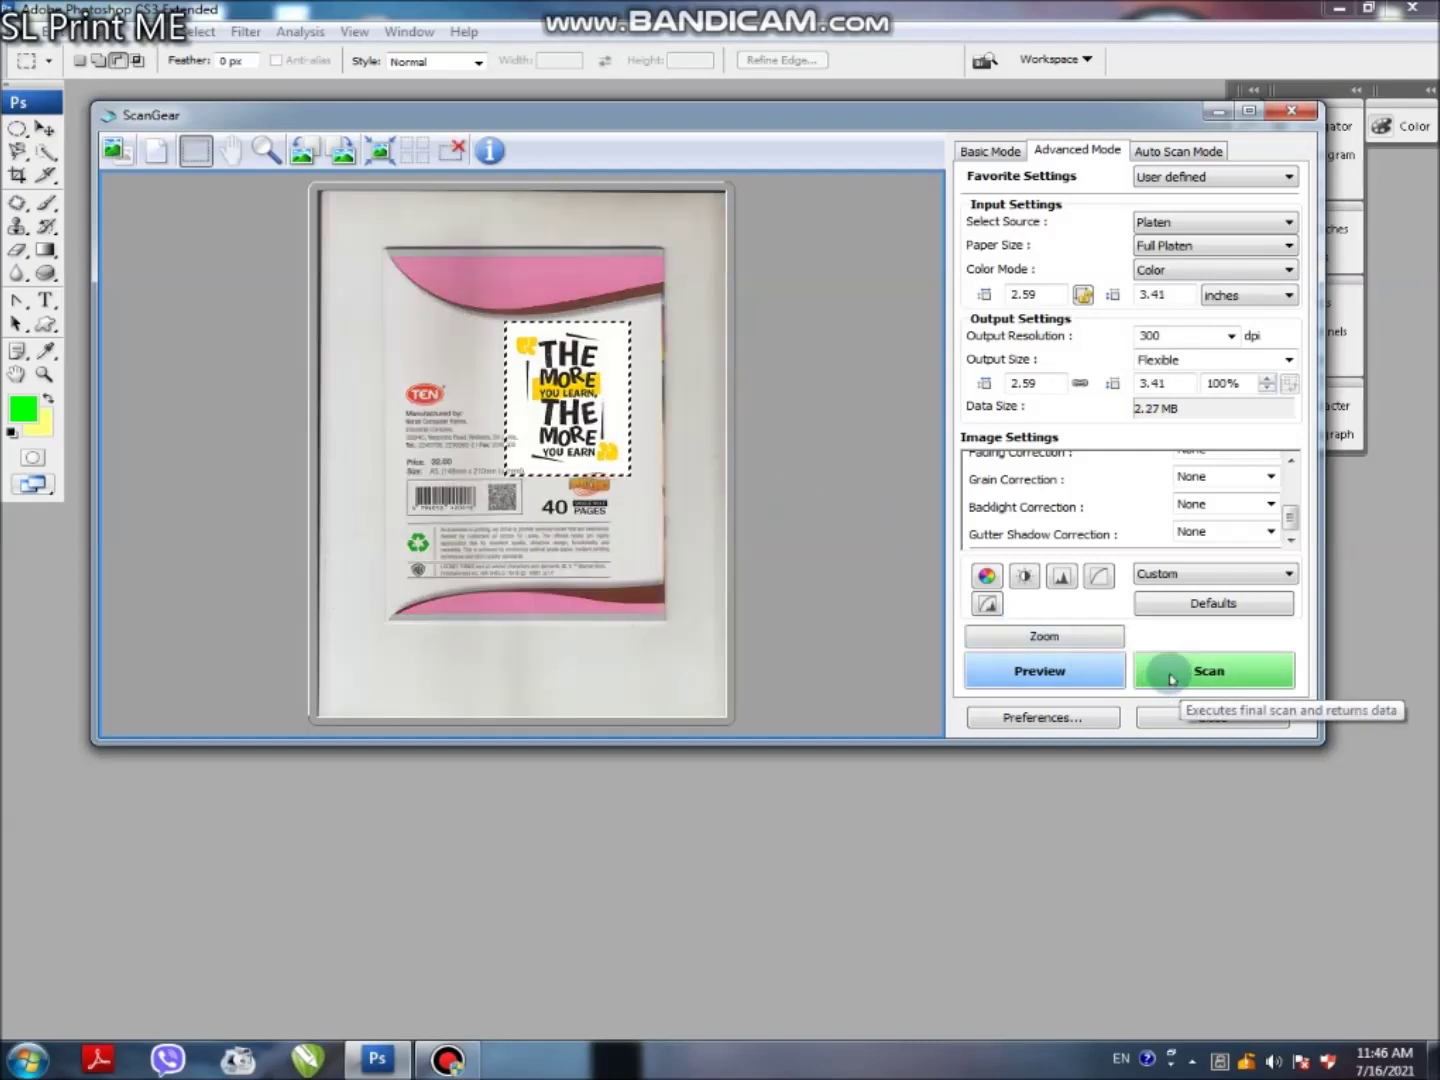
{"action": "left_click", "coordinate": [1171, 679]}
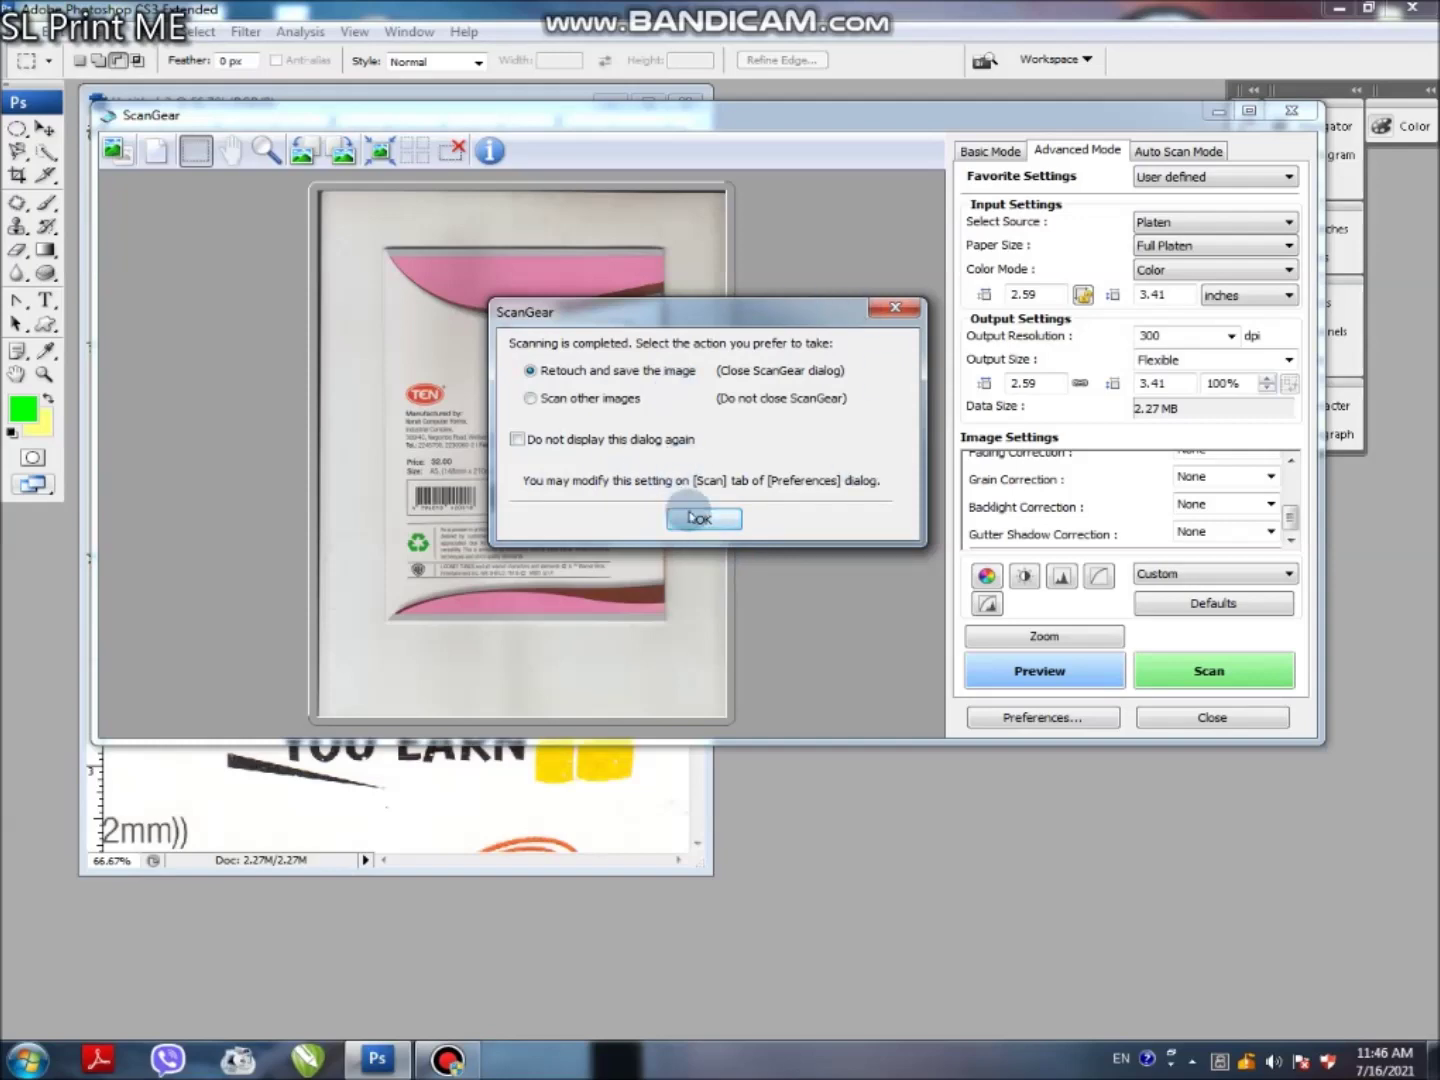
{"action": "left_click", "coordinate": [703, 519]}
Enlarge the scanned image's window to show the whole picture and check its image size and resolution.
{"action": "left_click_drag", "start_coordinate": [292, 102], "coordinate": [468, 146]}
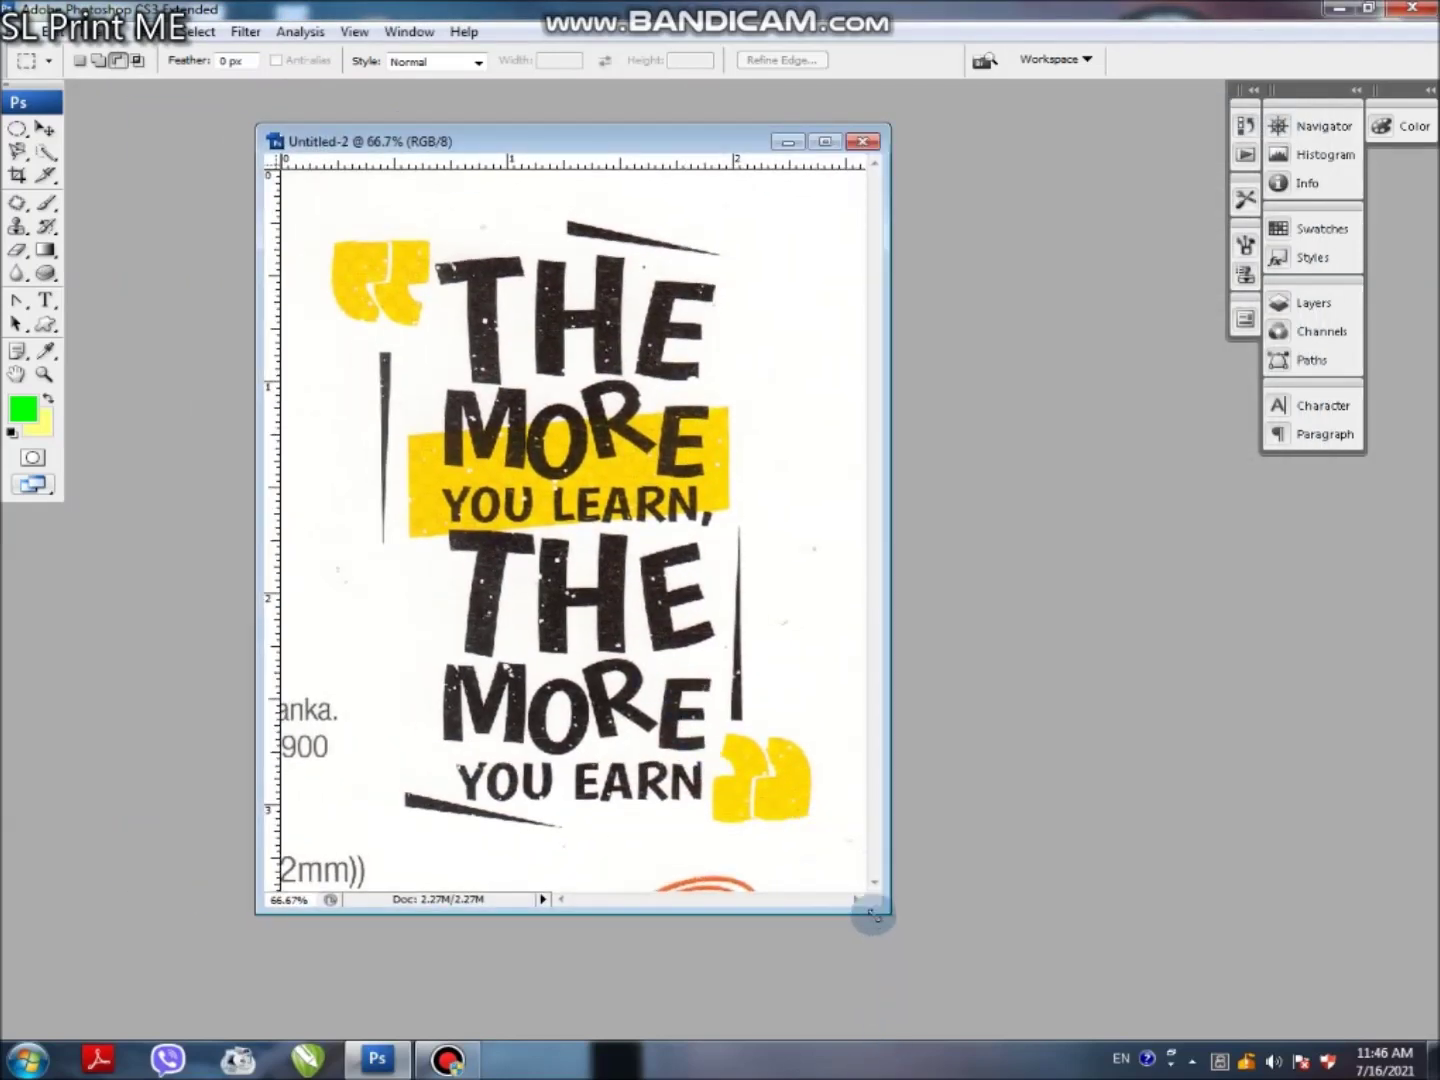
{"action": "left_click_drag", "start_coordinate": [882, 913], "coordinate": [945, 952]}
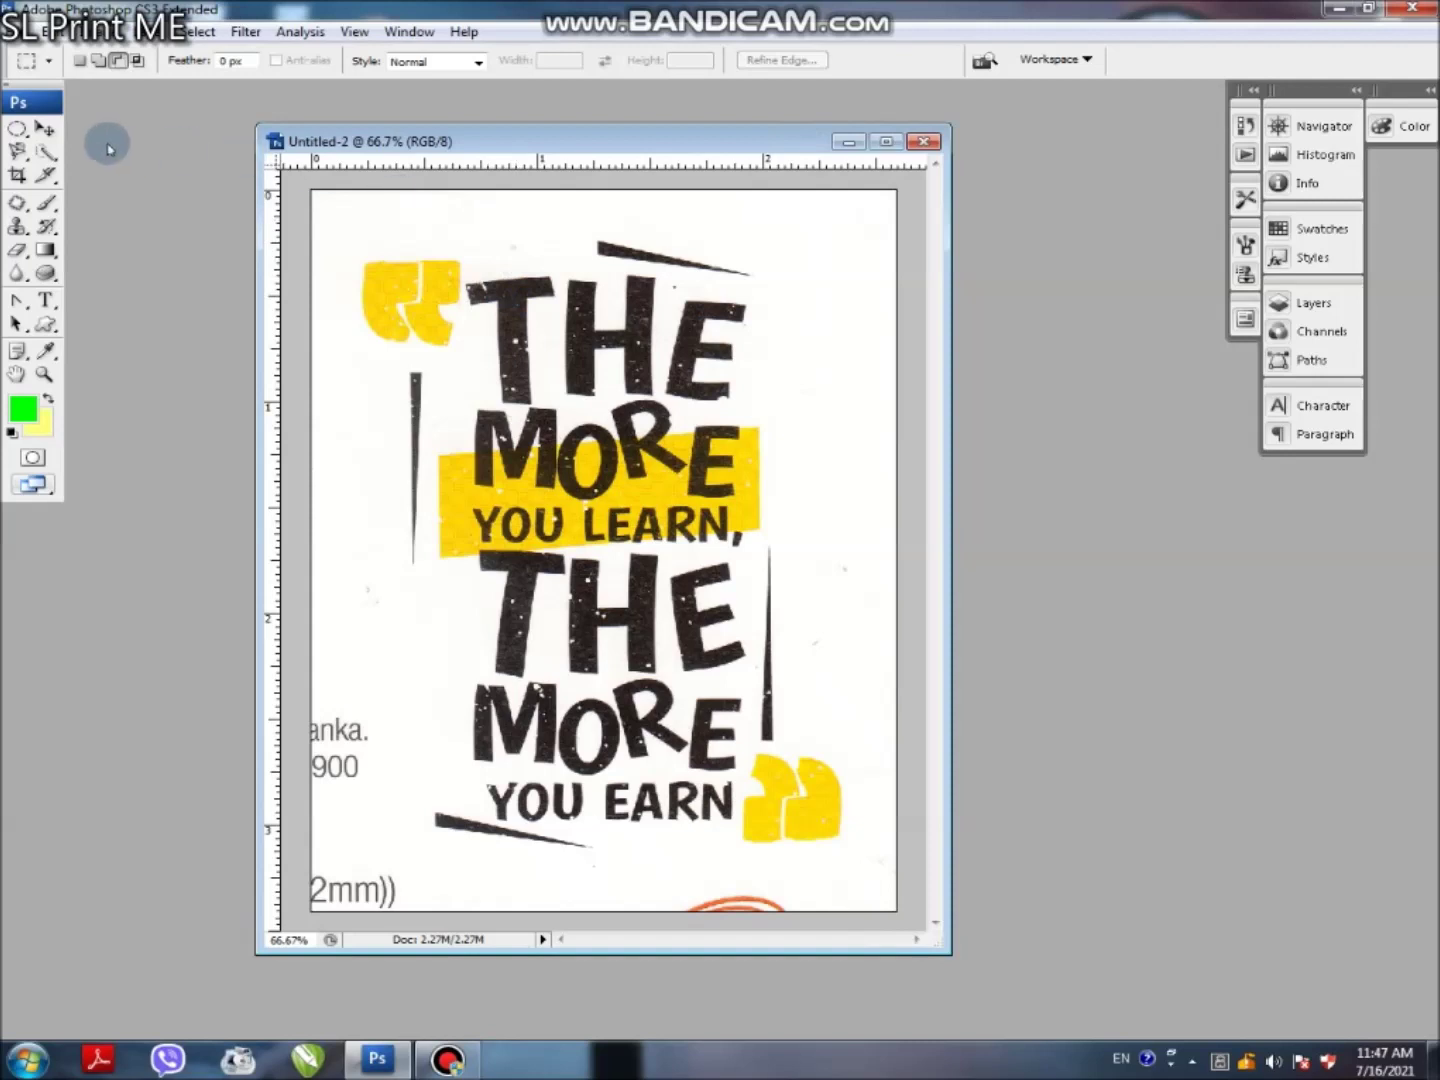
{"action": "left_click", "coordinate": [45, 131]}
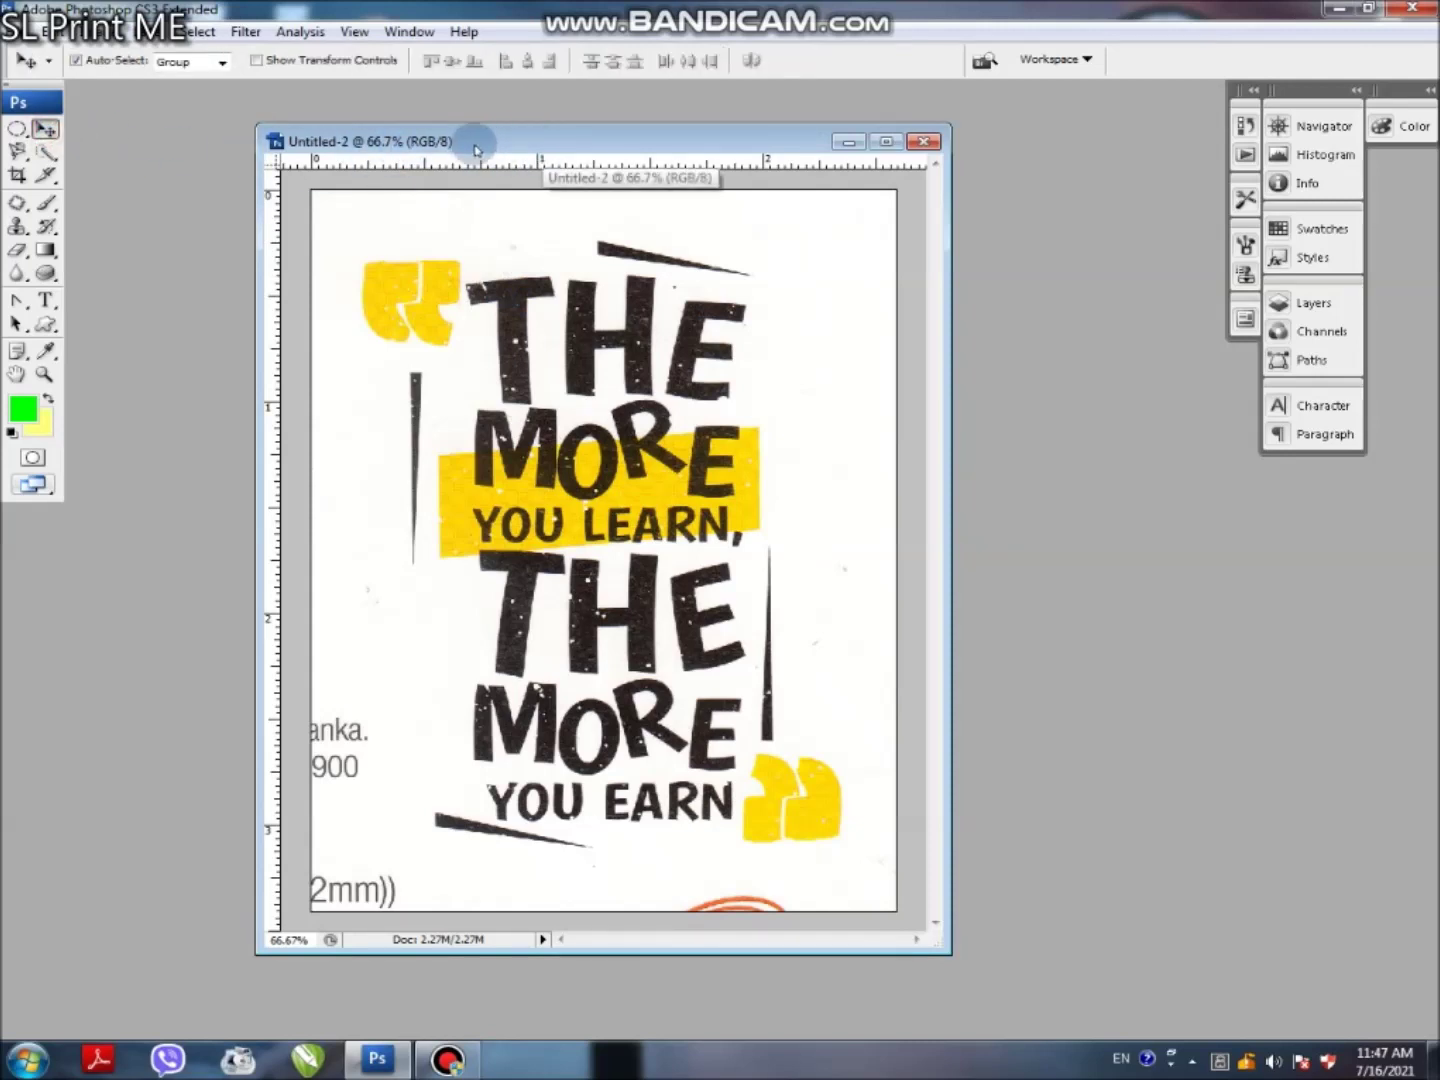
{"action": "right_click", "coordinate": [504, 141]}
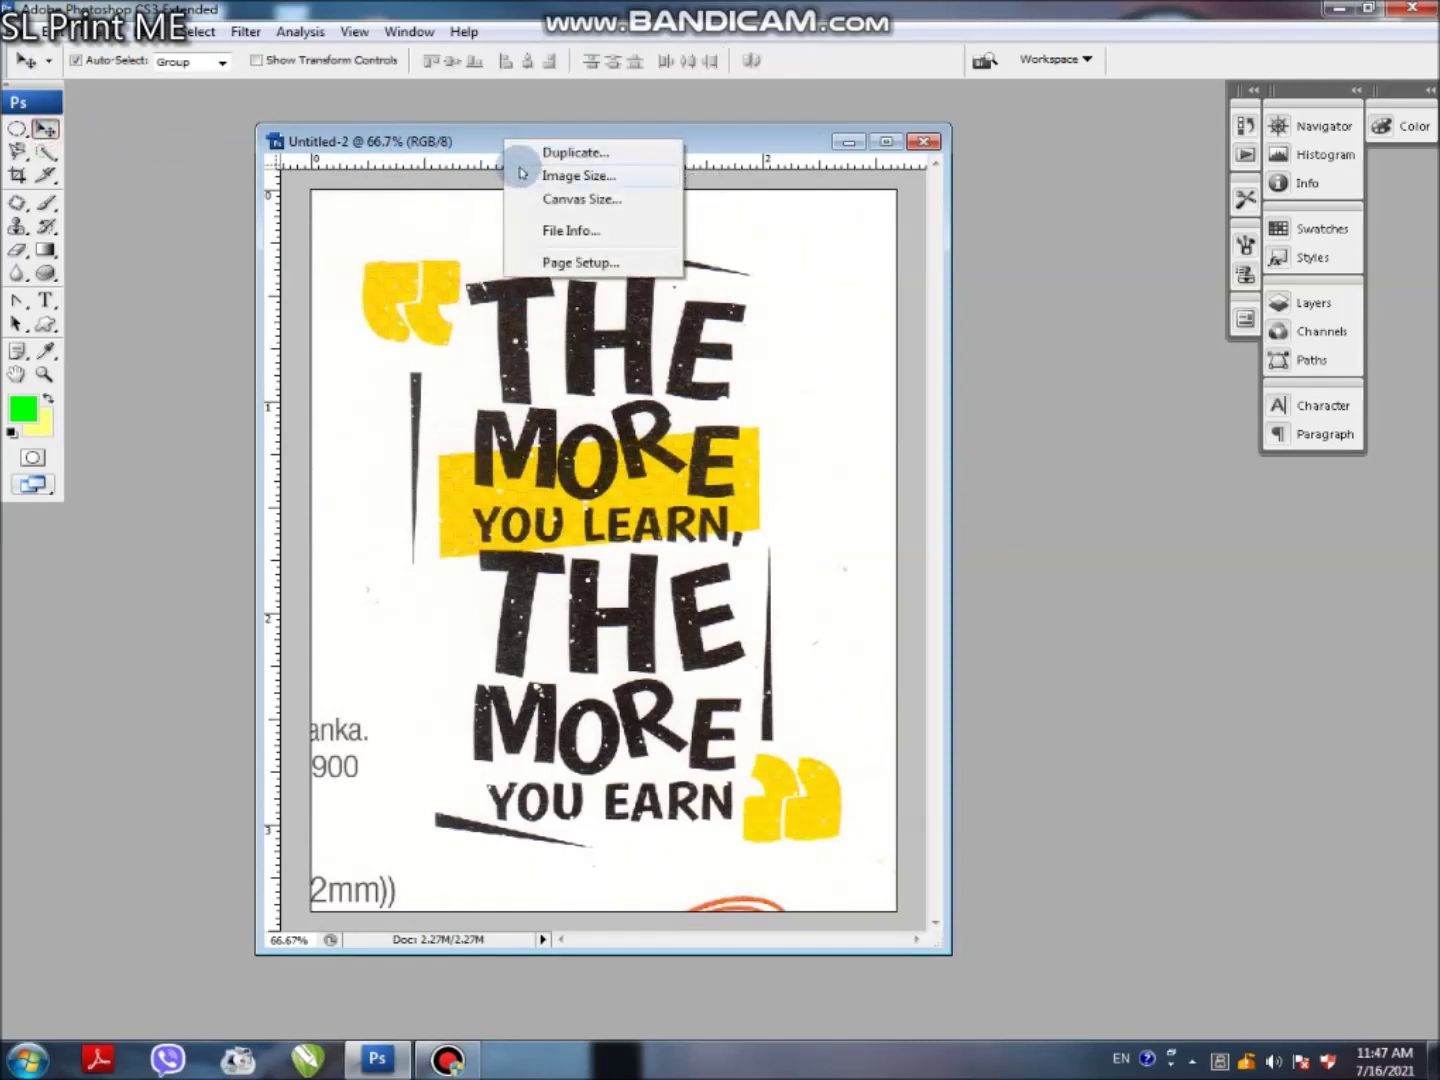
{"action": "left_click", "coordinate": [521, 176]}
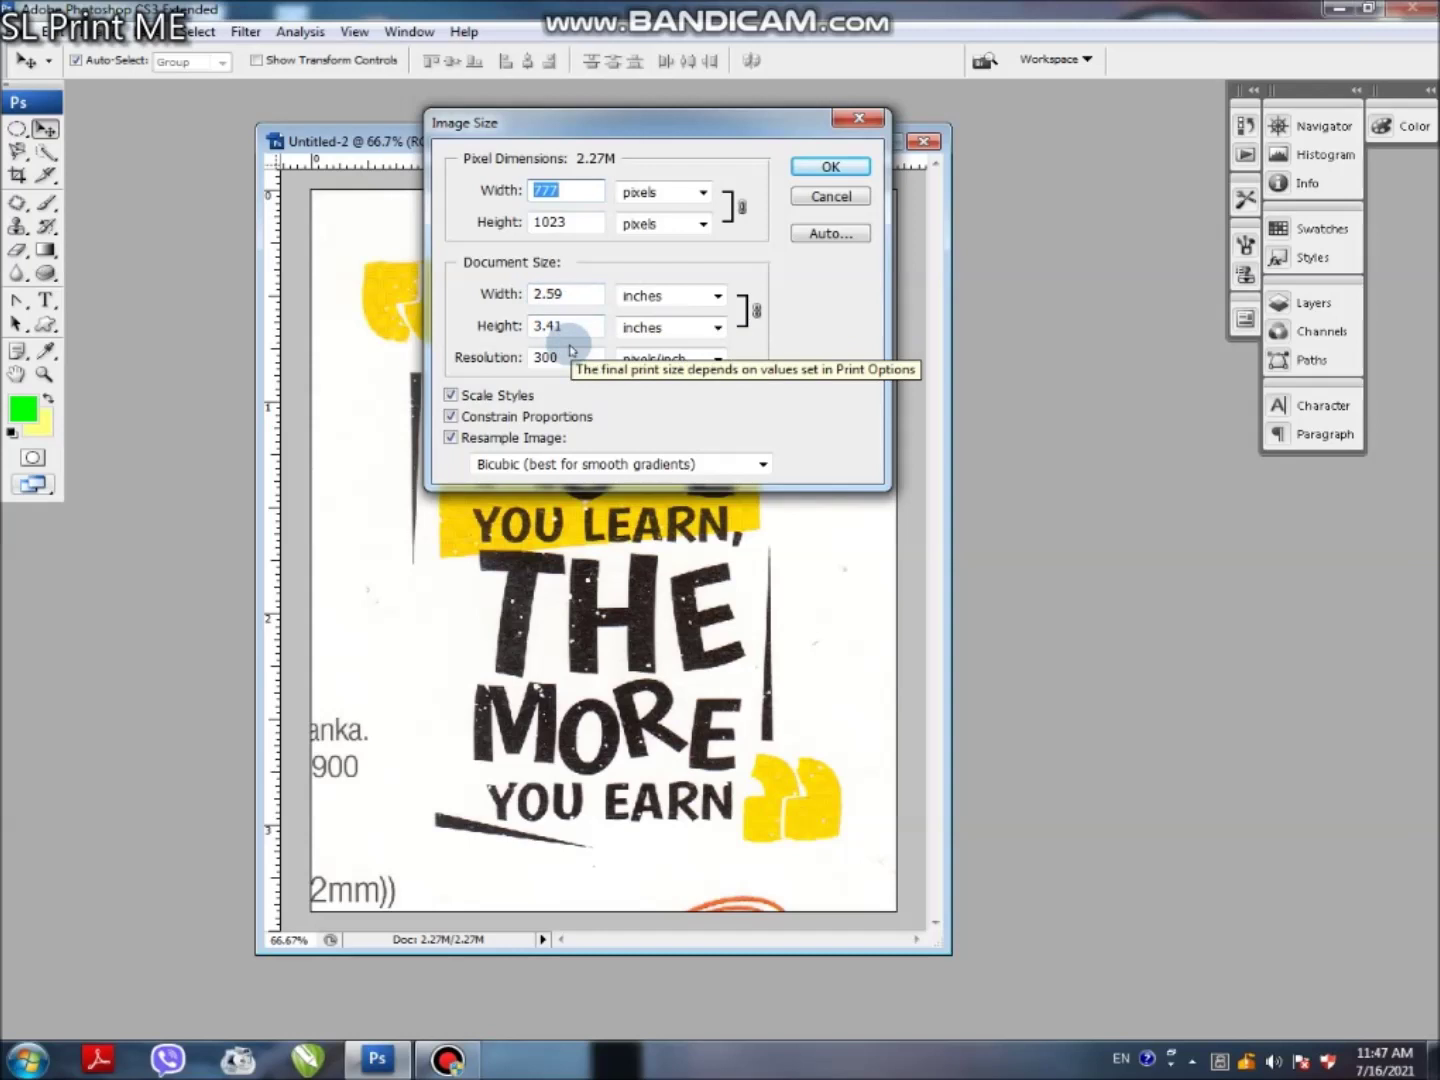
{"action": "left_click", "coordinate": [820, 172]}
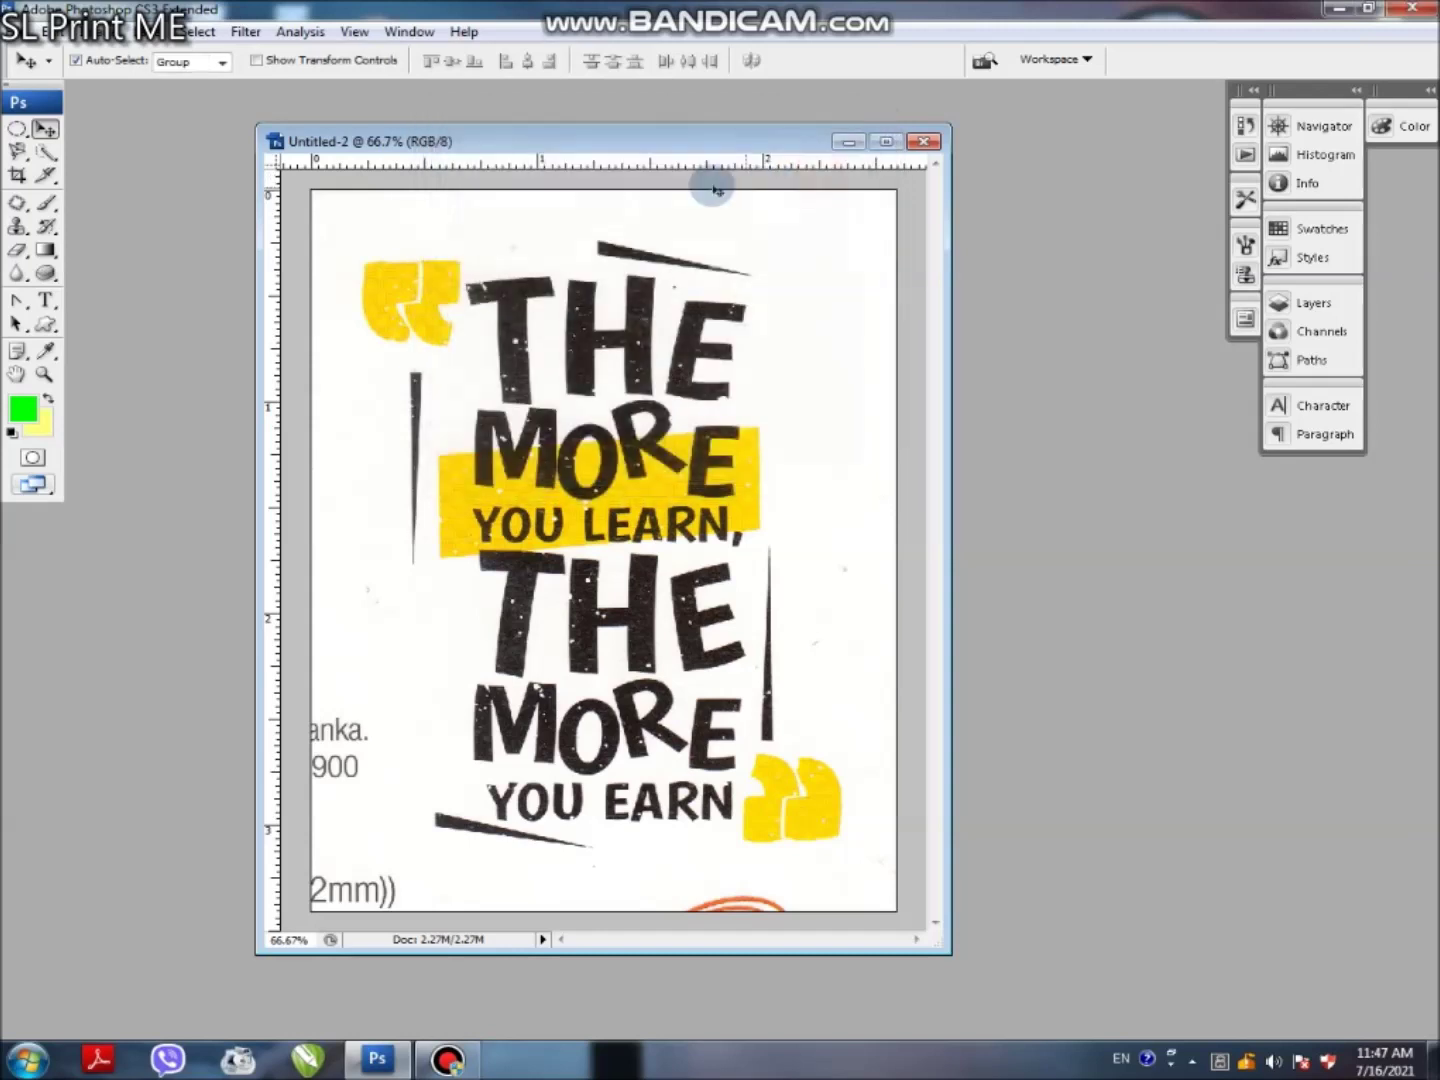
Start a Levels adjustment on the scan and raise the RGB black input level to 101.
{"action": "left_click_drag", "start_coordinate": [582, 139], "coordinate": [643, 139]}
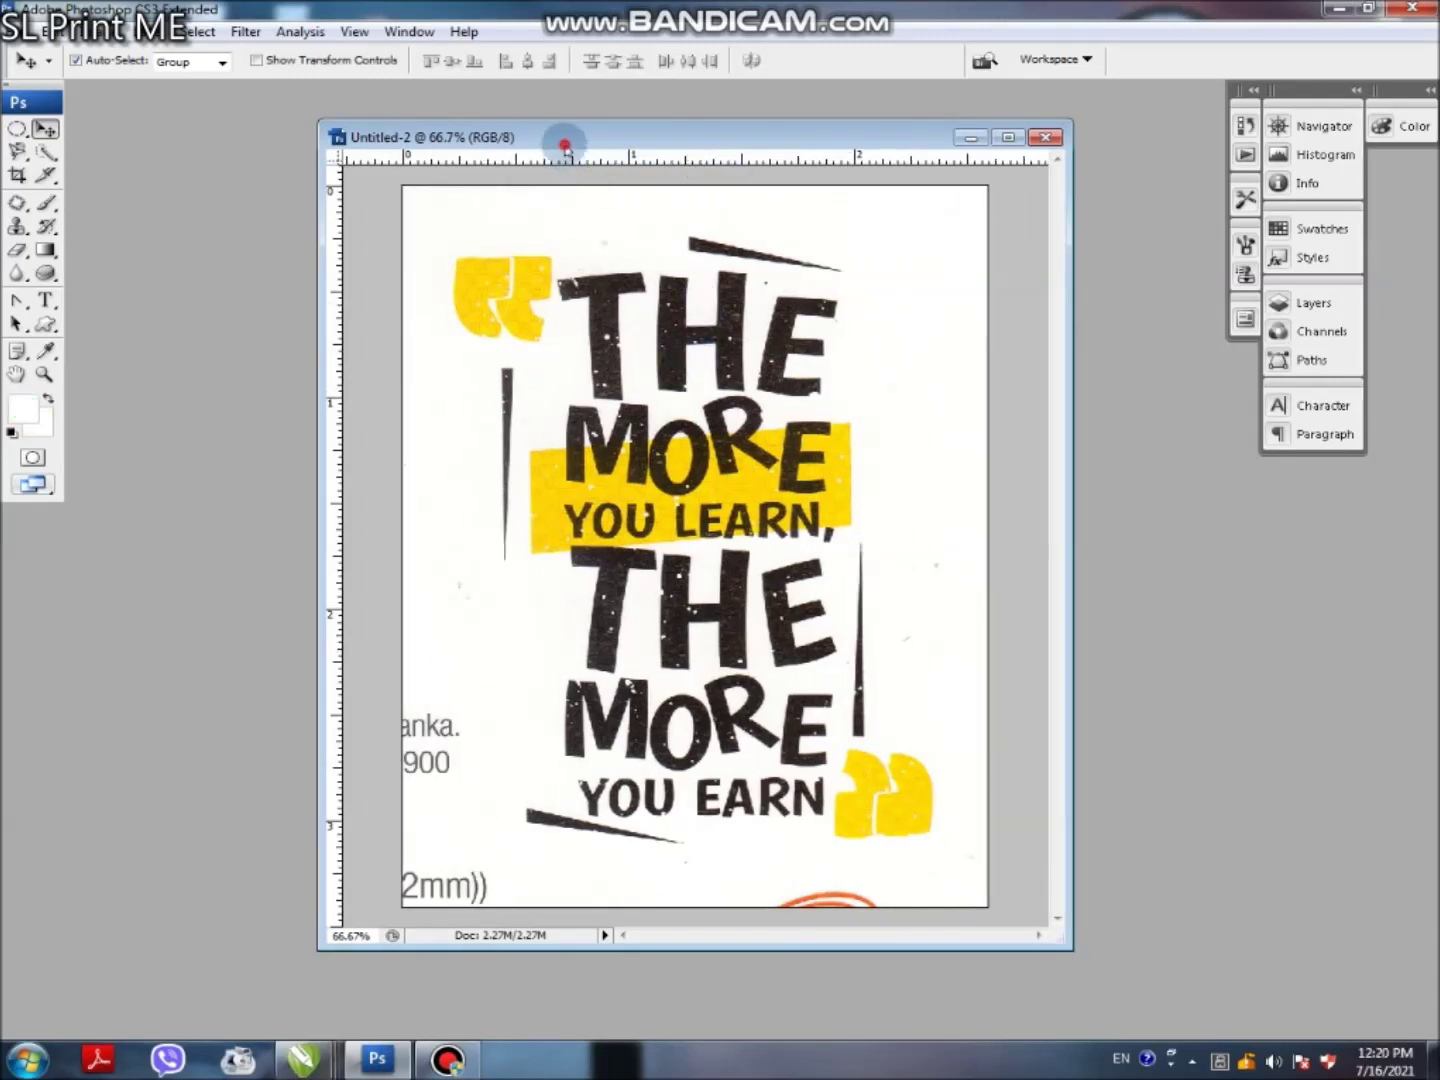
{"action": "left_click_drag", "start_coordinate": [565, 147], "coordinate": [532, 132]}
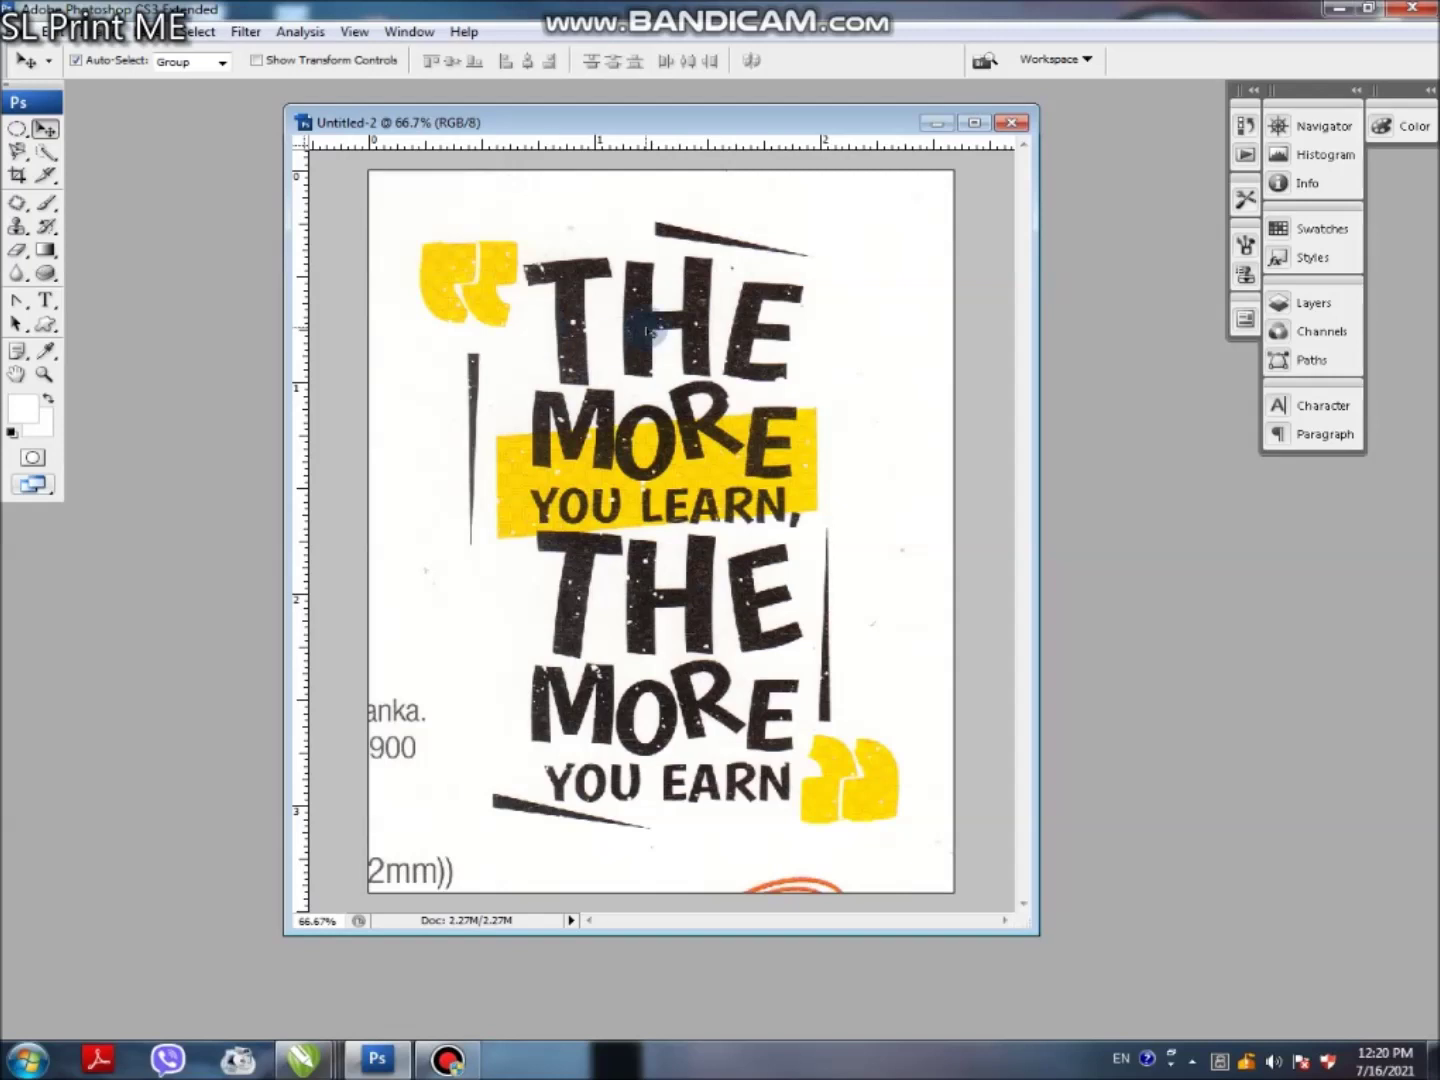
{"action": "key", "text": "ctrl+l"}
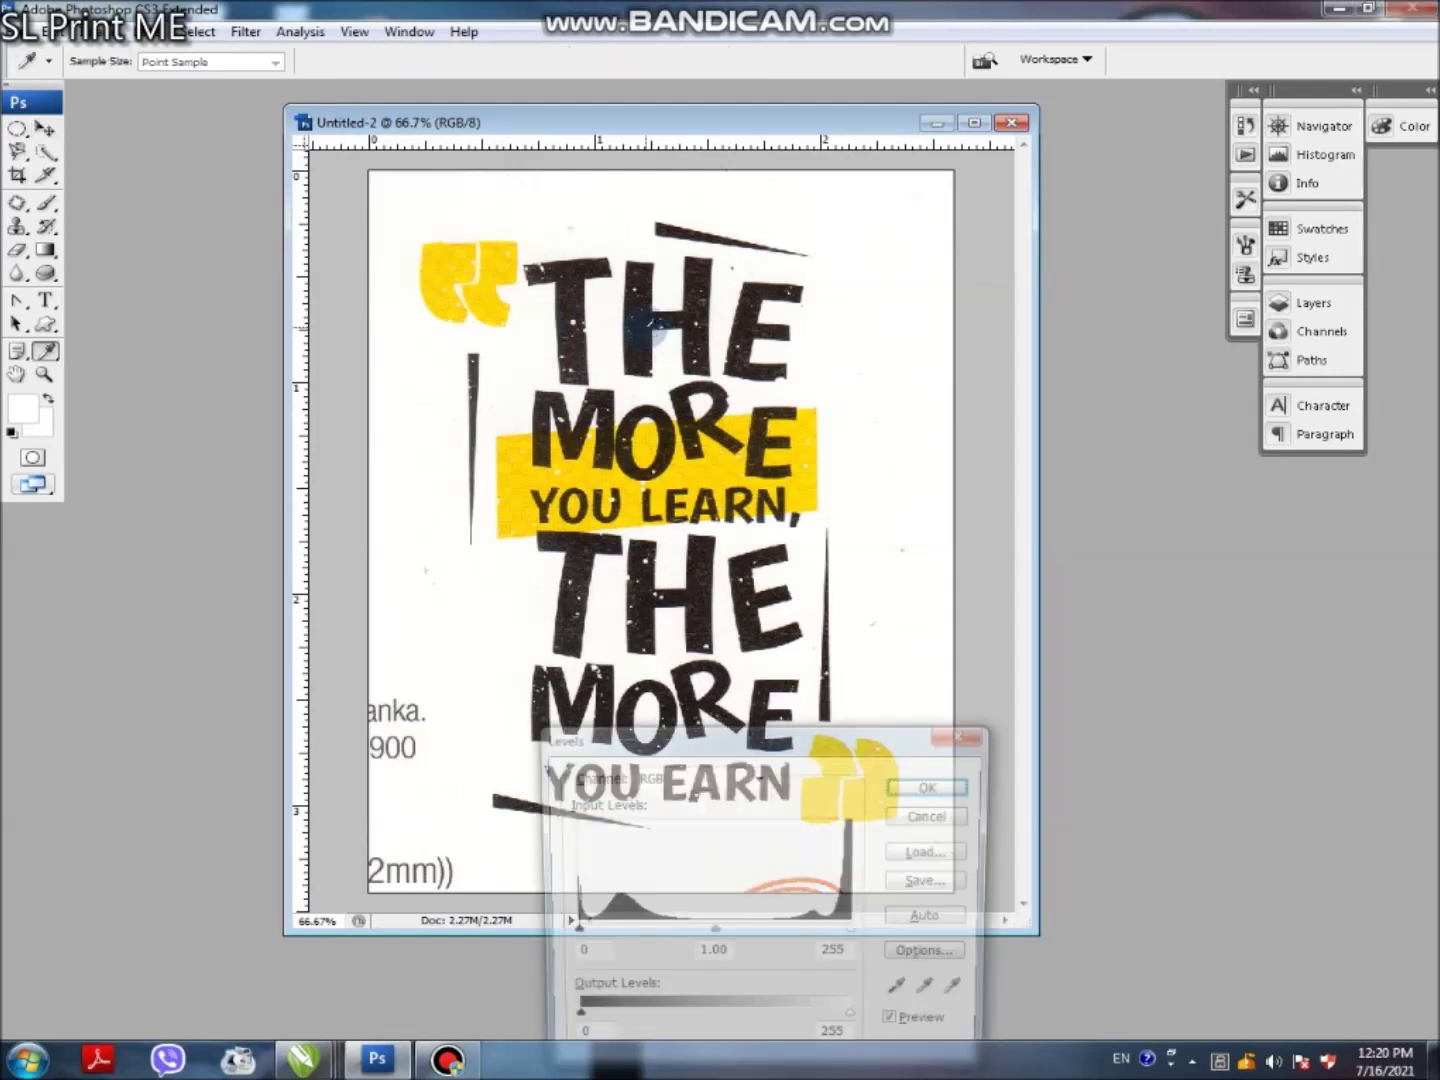
{"action": "left_click_drag", "start_coordinate": [689, 744], "coordinate": [983, 362]}
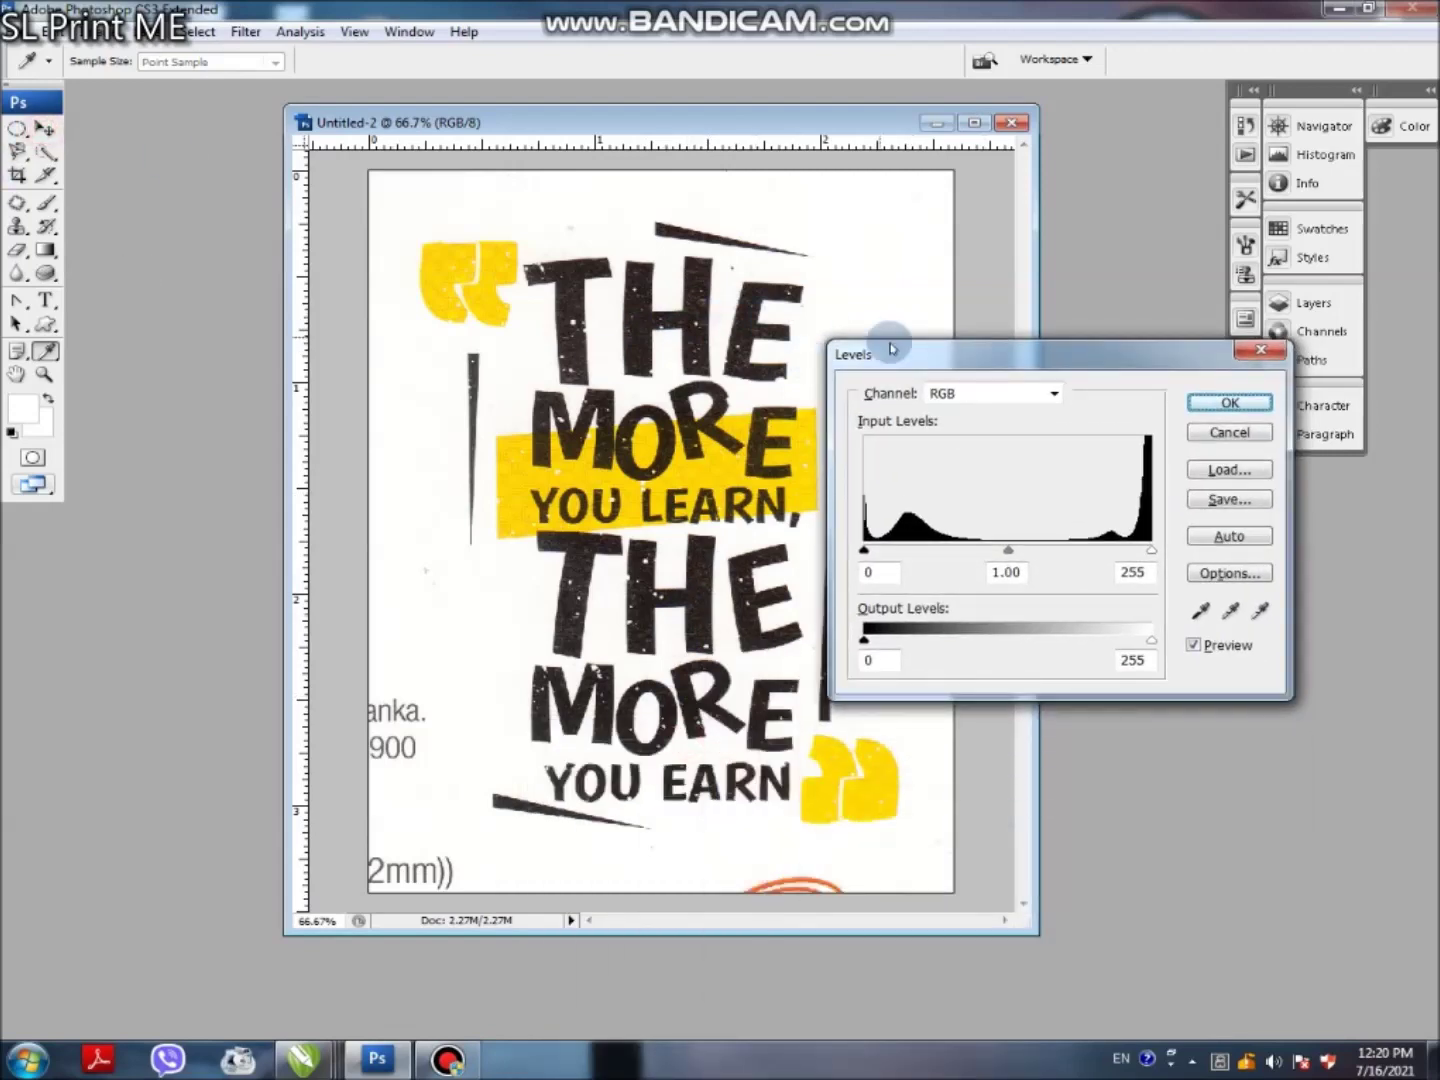
{"action": "left_click_drag", "start_coordinate": [912, 354], "coordinate": [506, 271]}
{"action": "left_click_drag", "start_coordinate": [634, 271], "coordinate": [931, 542]}
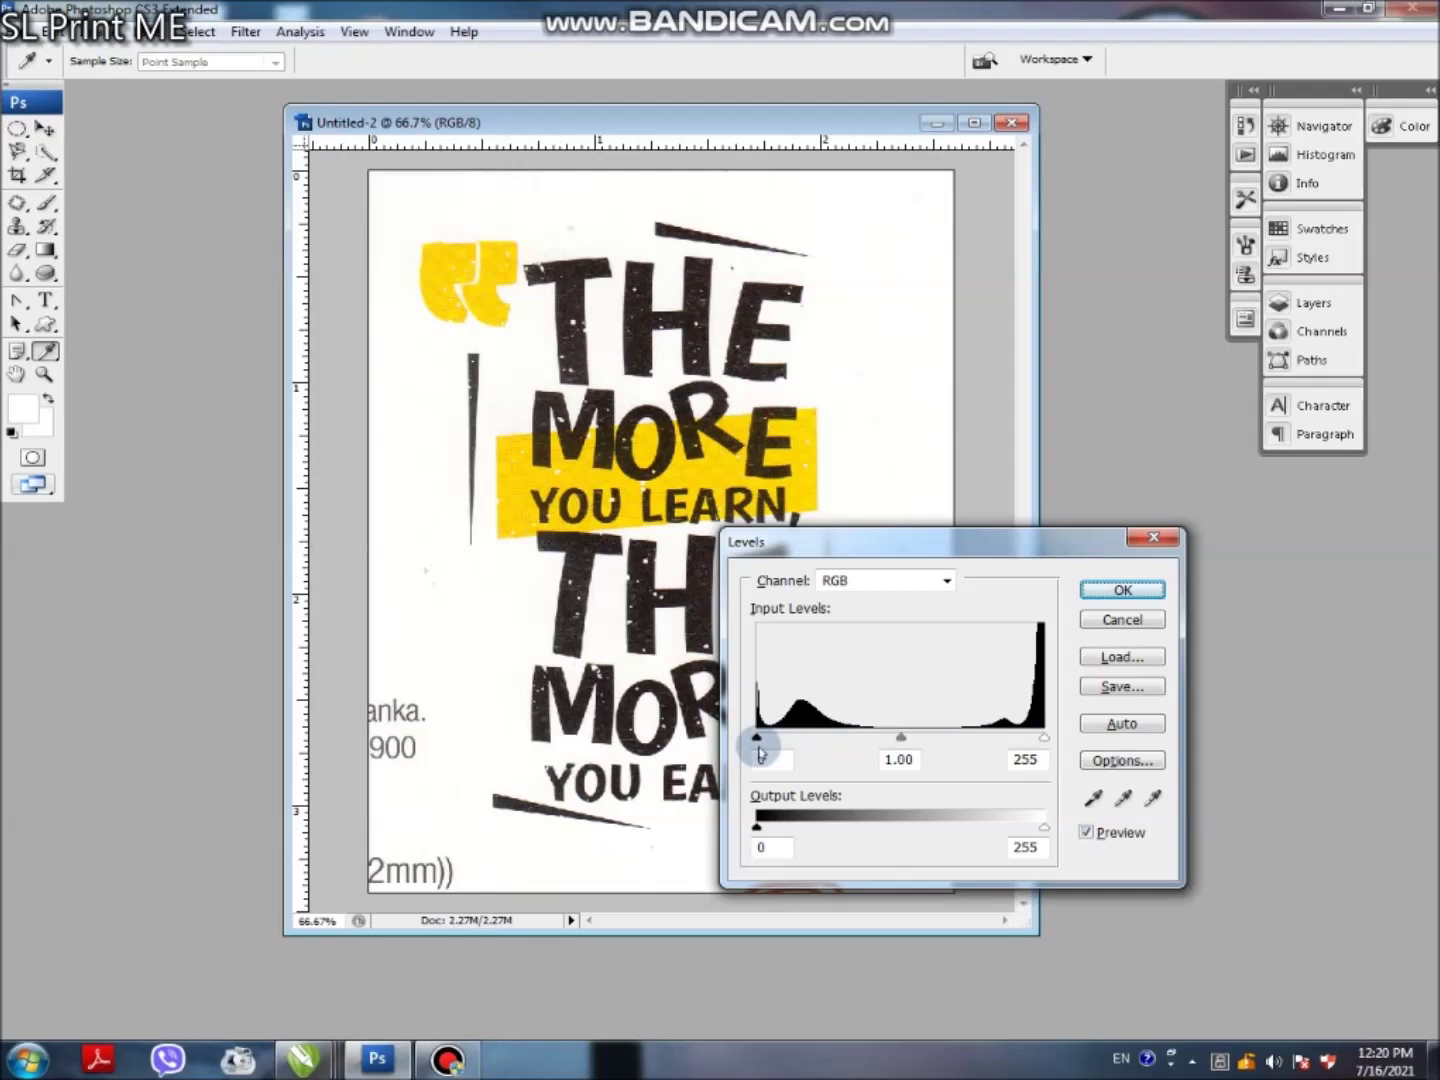
{"action": "left_click_drag", "start_coordinate": [757, 739], "coordinate": [858, 740]}
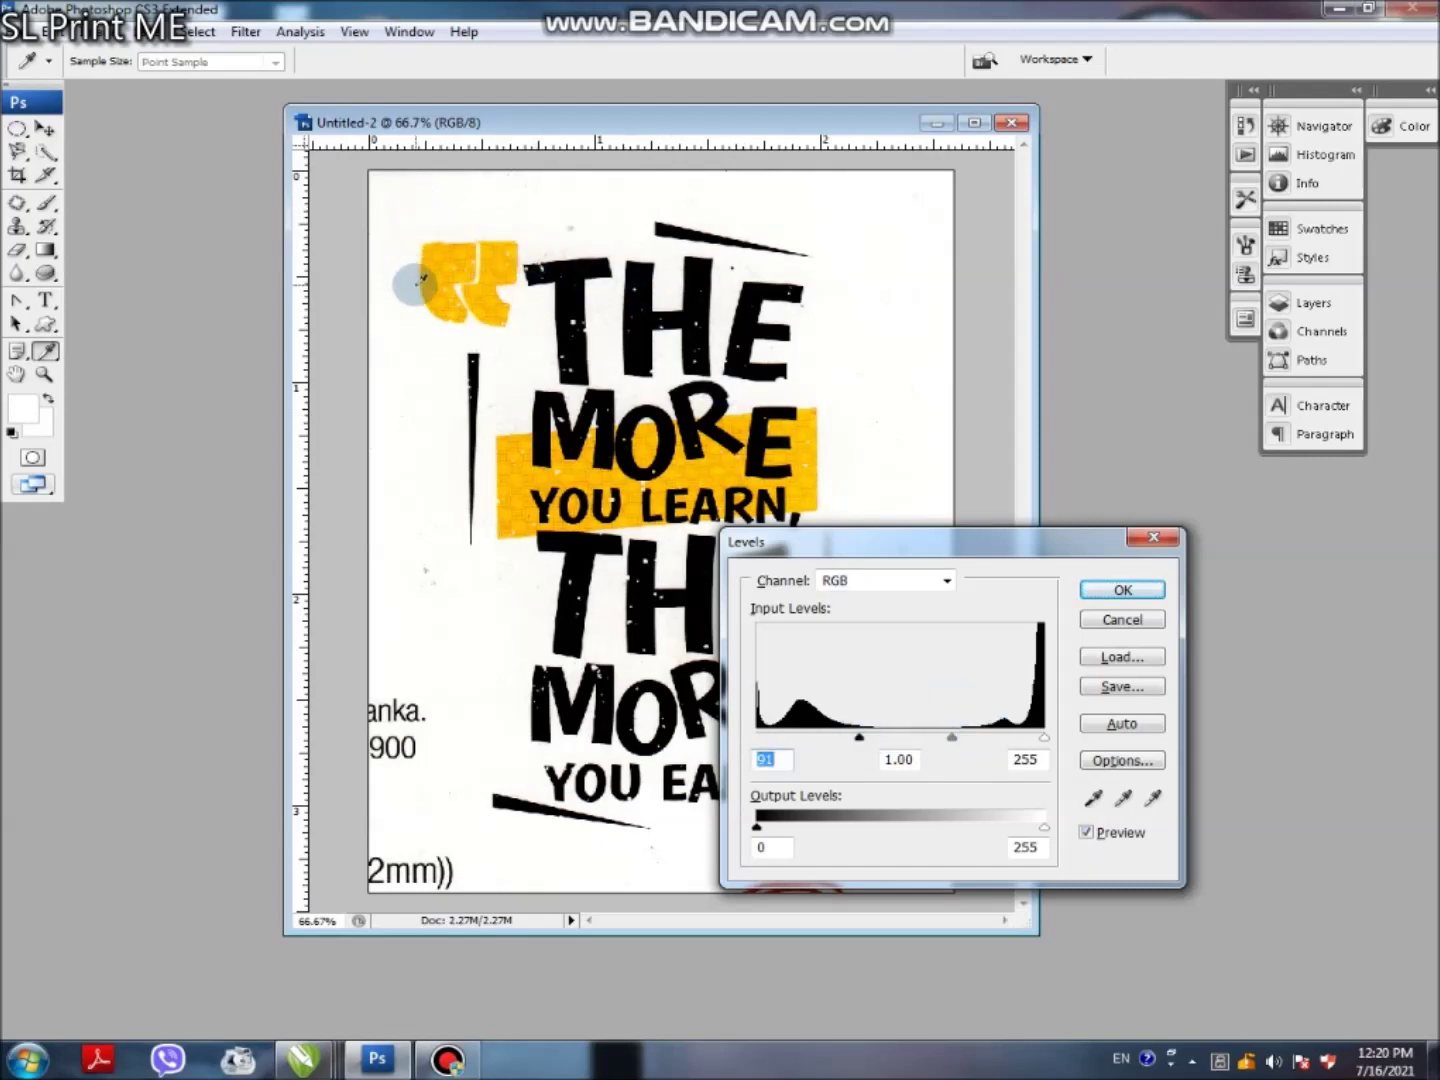
{"action": "key", "text": "ctrl+plus"}
{"action": "key", "text": "ctrl+plus"}
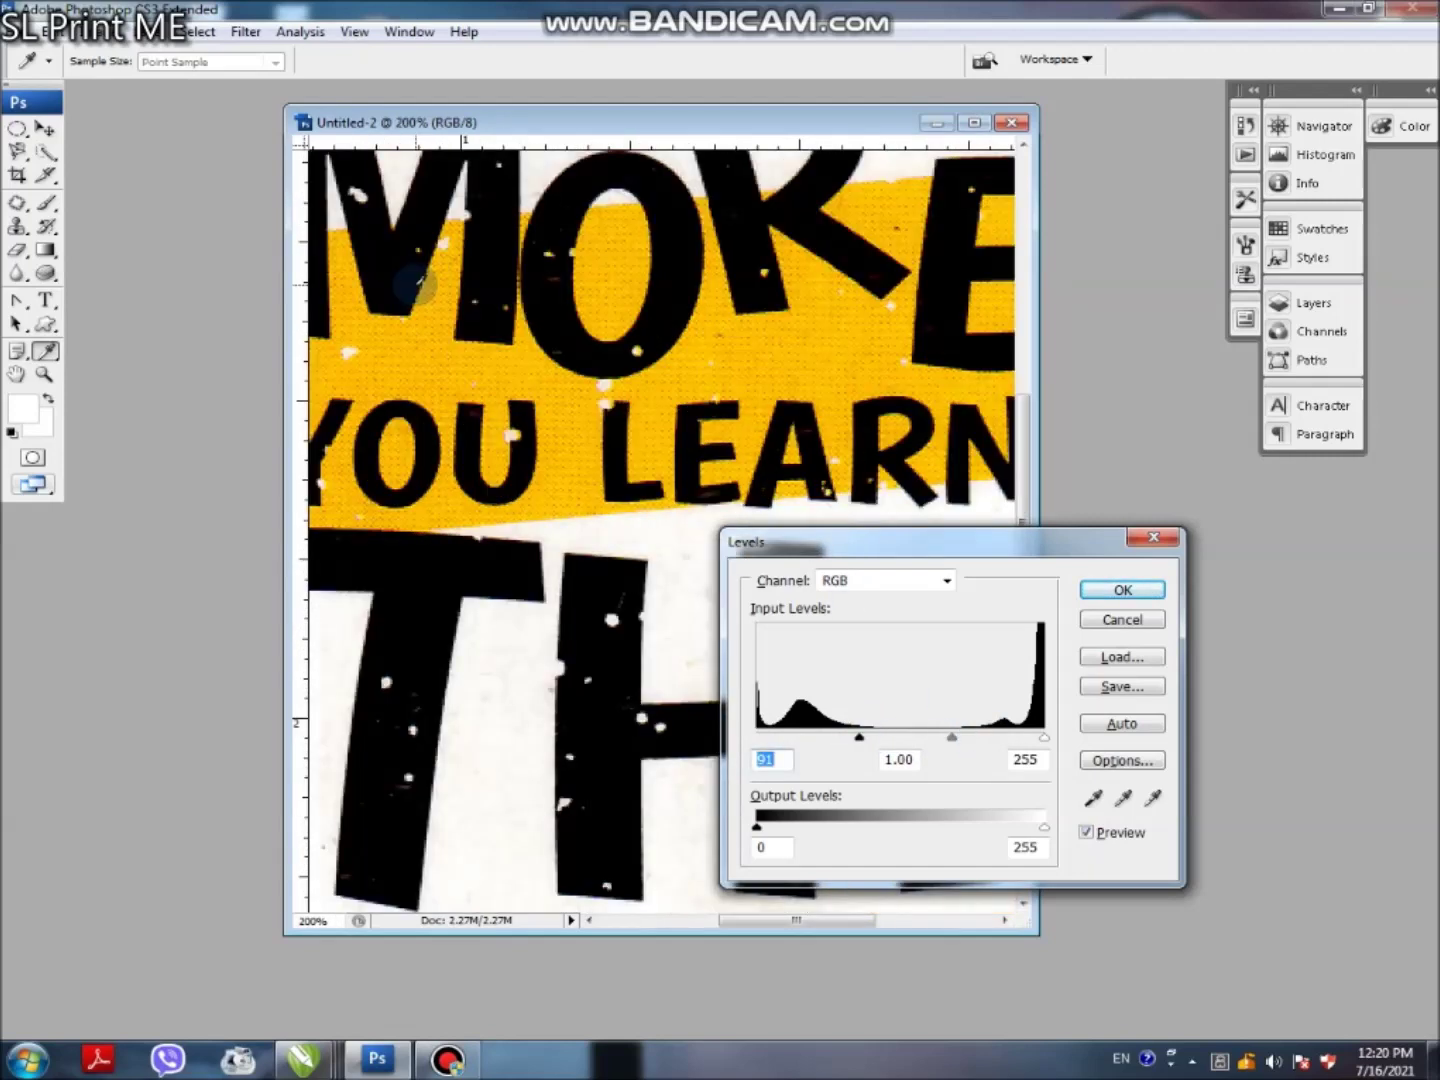
{"action": "key", "text": "shift+Up"}
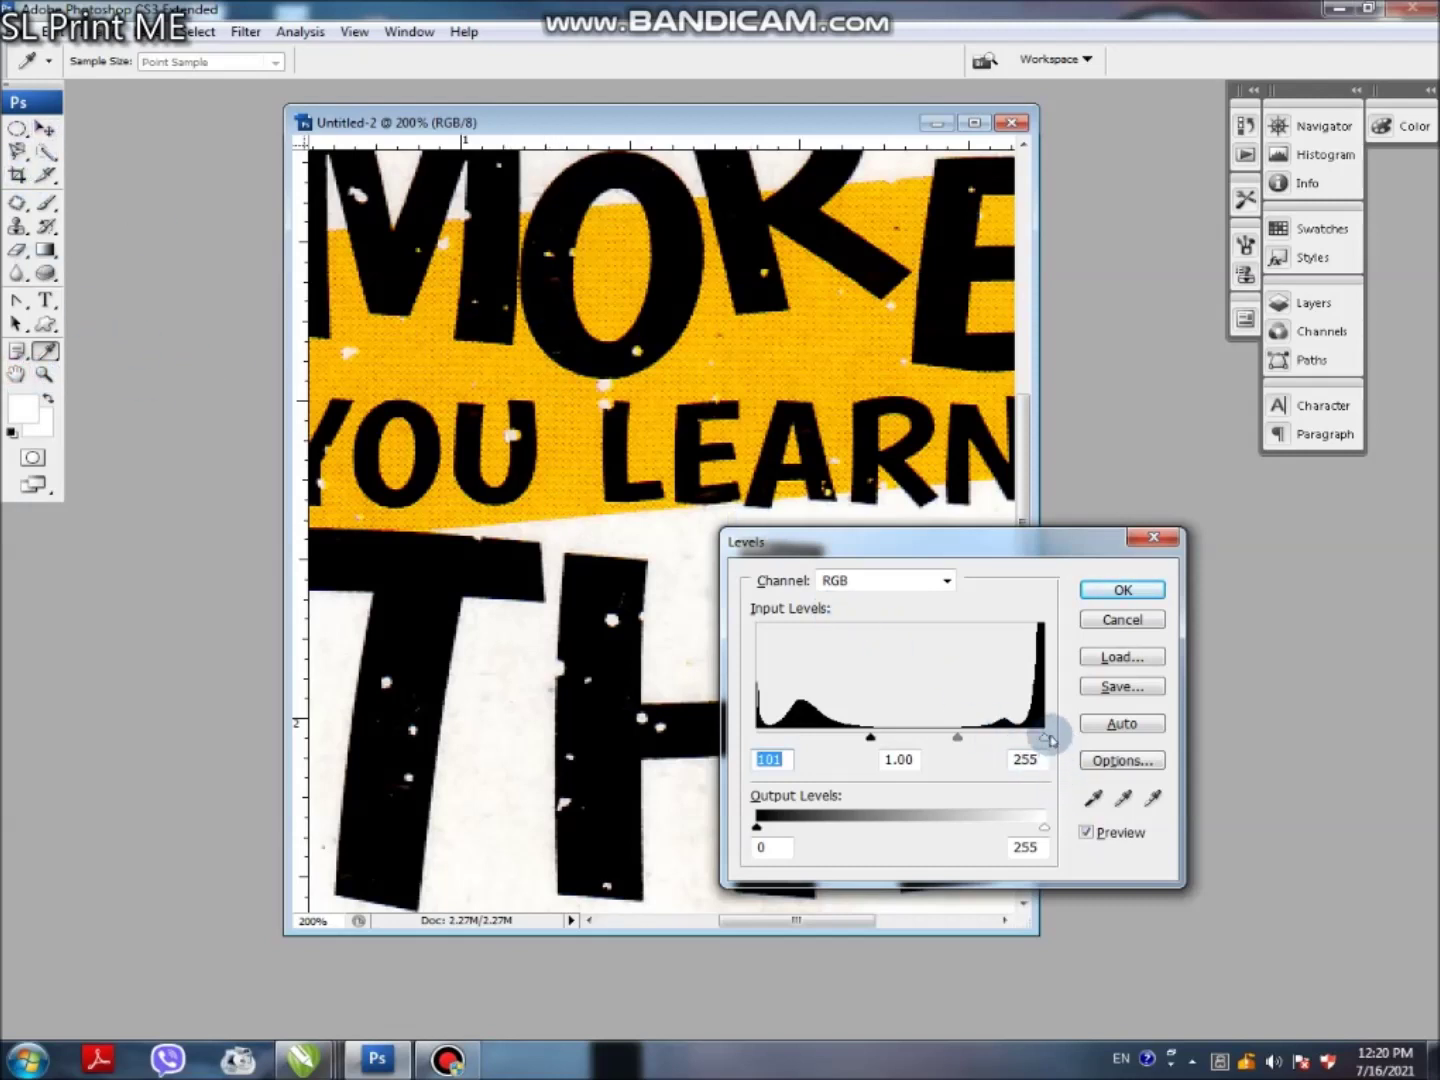
Lower the RGB white input level to 174 and apply the Levels adjustment to the scan.
{"action": "left_click_drag", "start_coordinate": [1043, 740], "coordinate": [953, 731]}
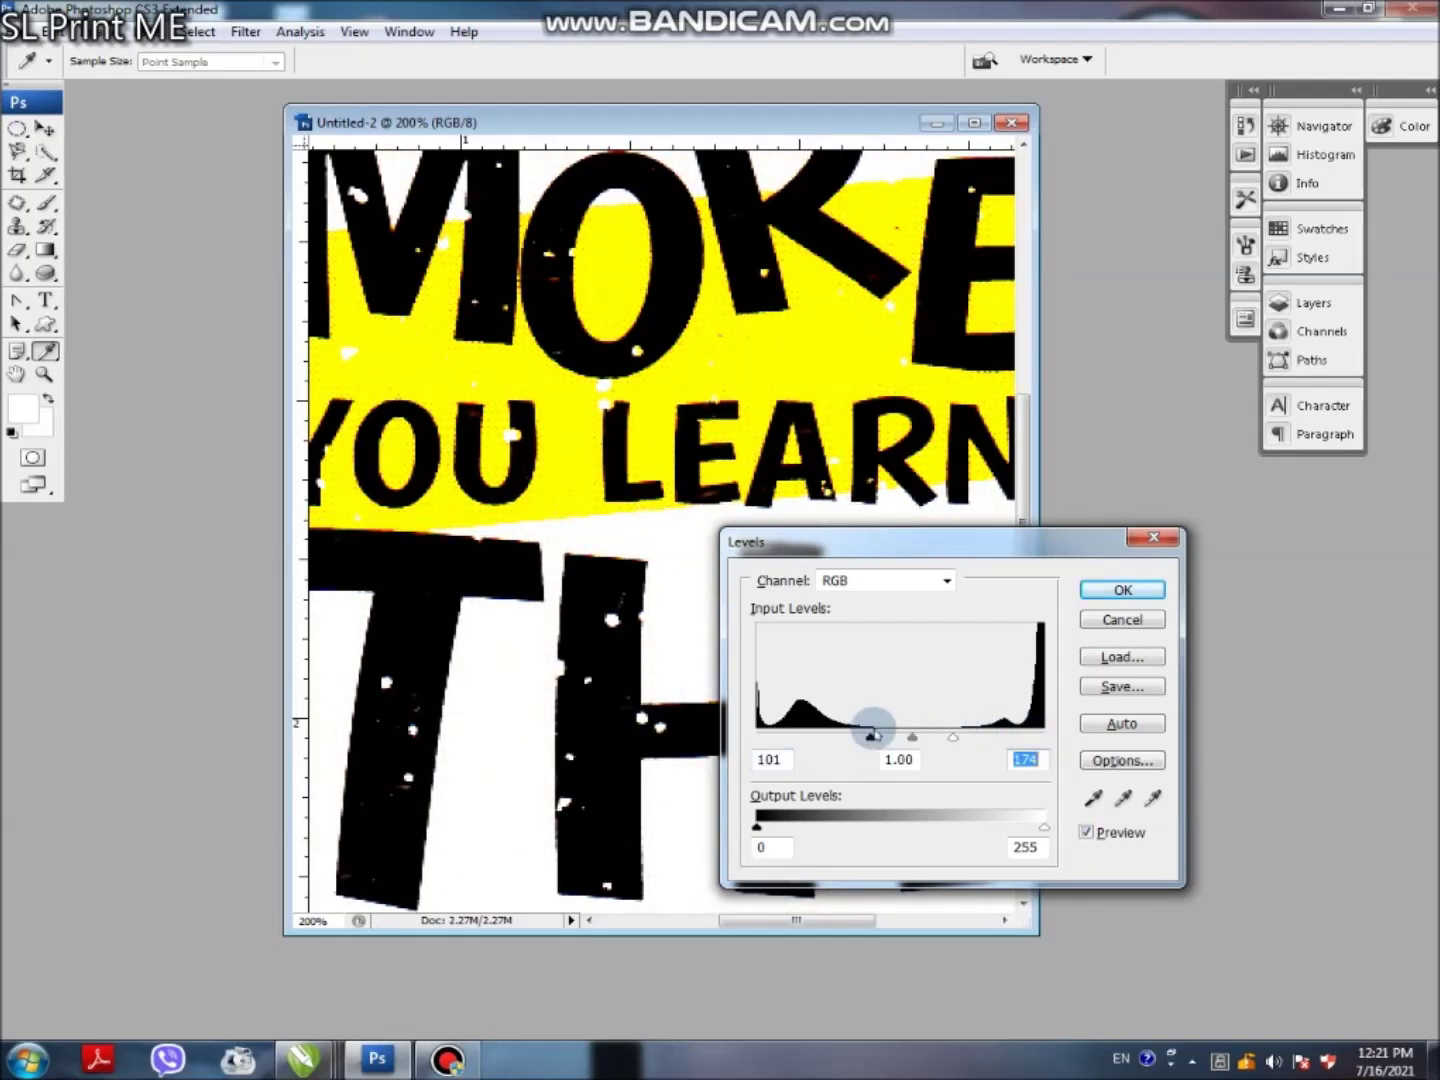
{"action": "left_click", "coordinate": [1110, 592]}
{"action": "key", "text": "ctrl+minus"}
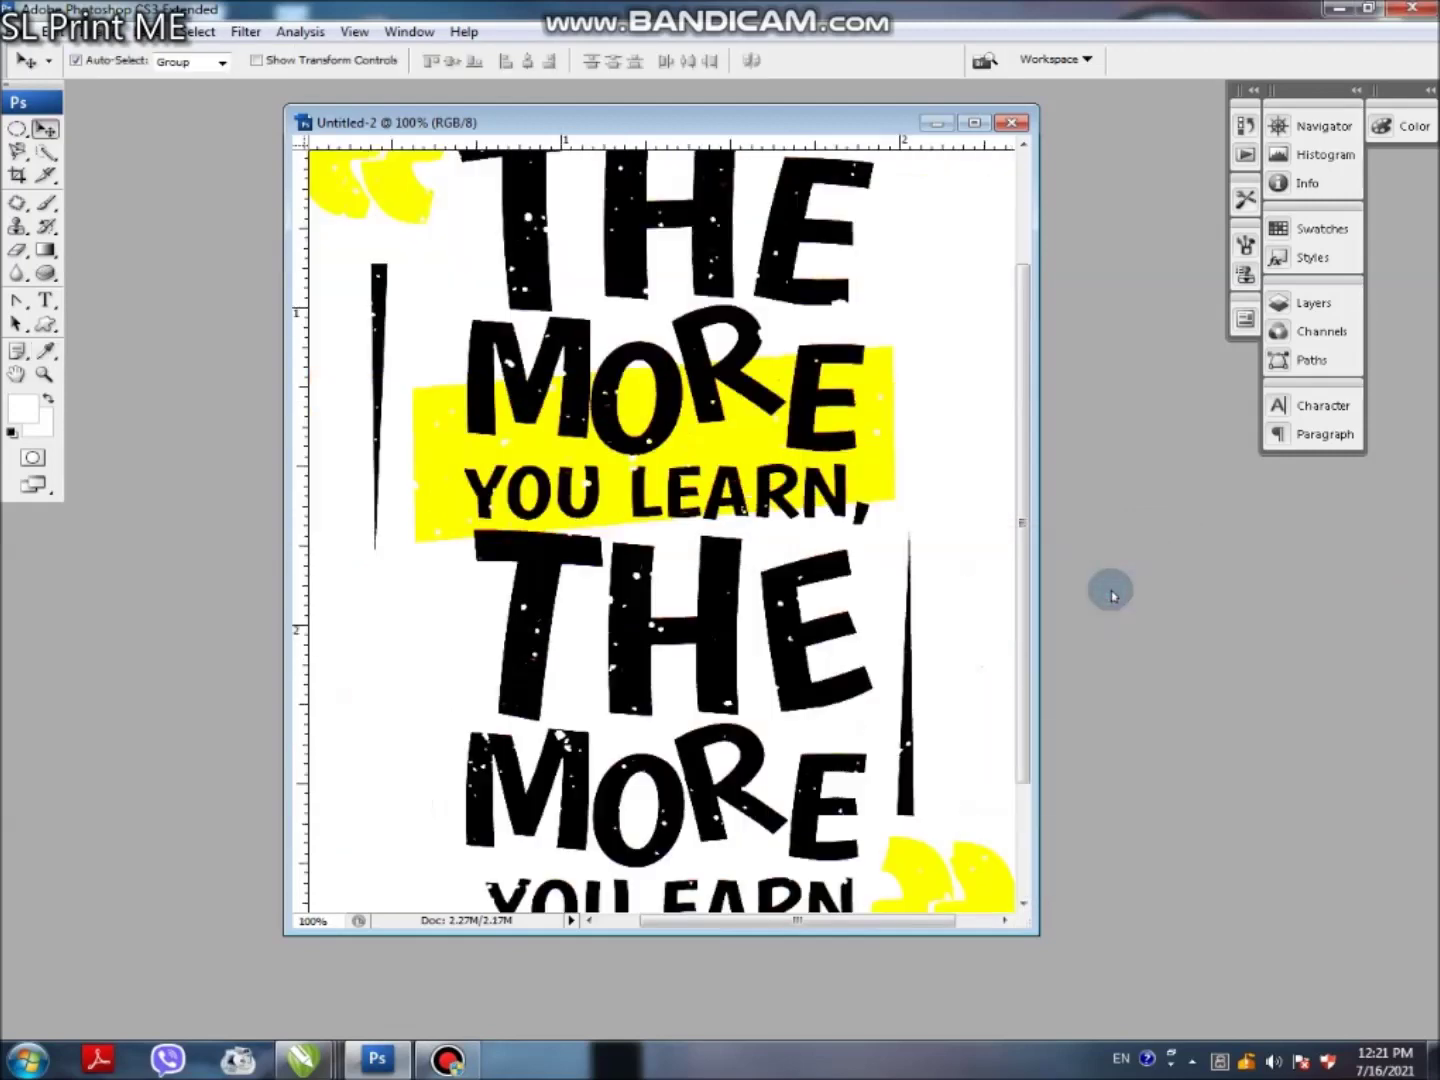
{"action": "key", "text": "ctrl+minus"}
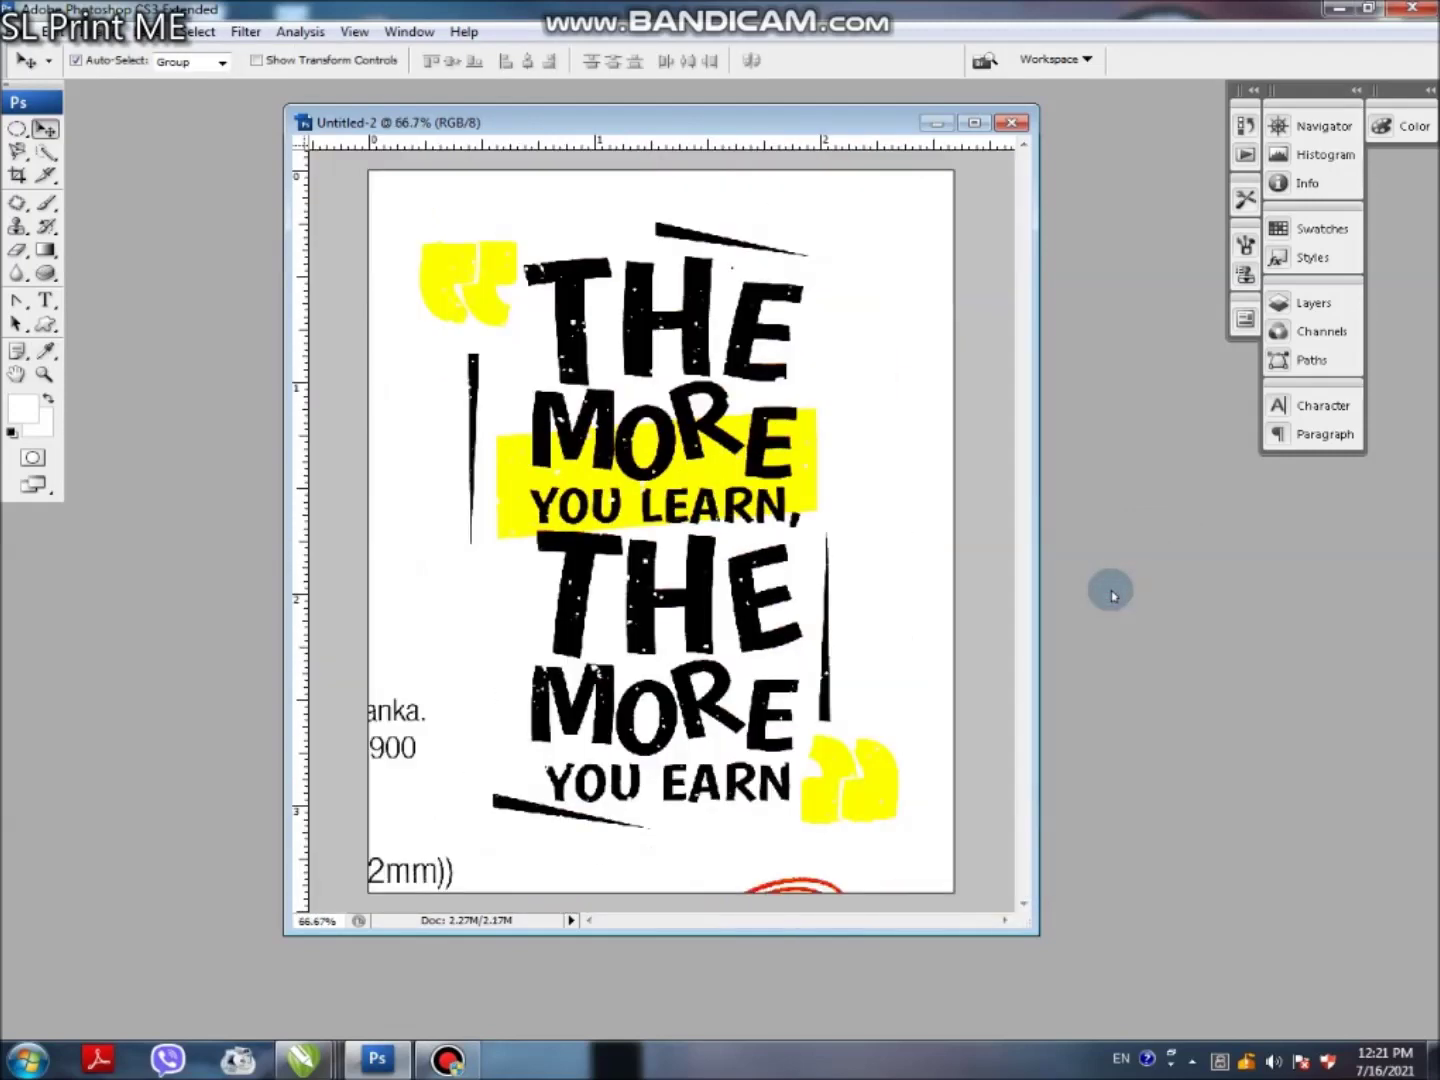
{"action": "key", "text": "ctrl+plus"}
{"action": "key", "text": "ctrl+minus"}
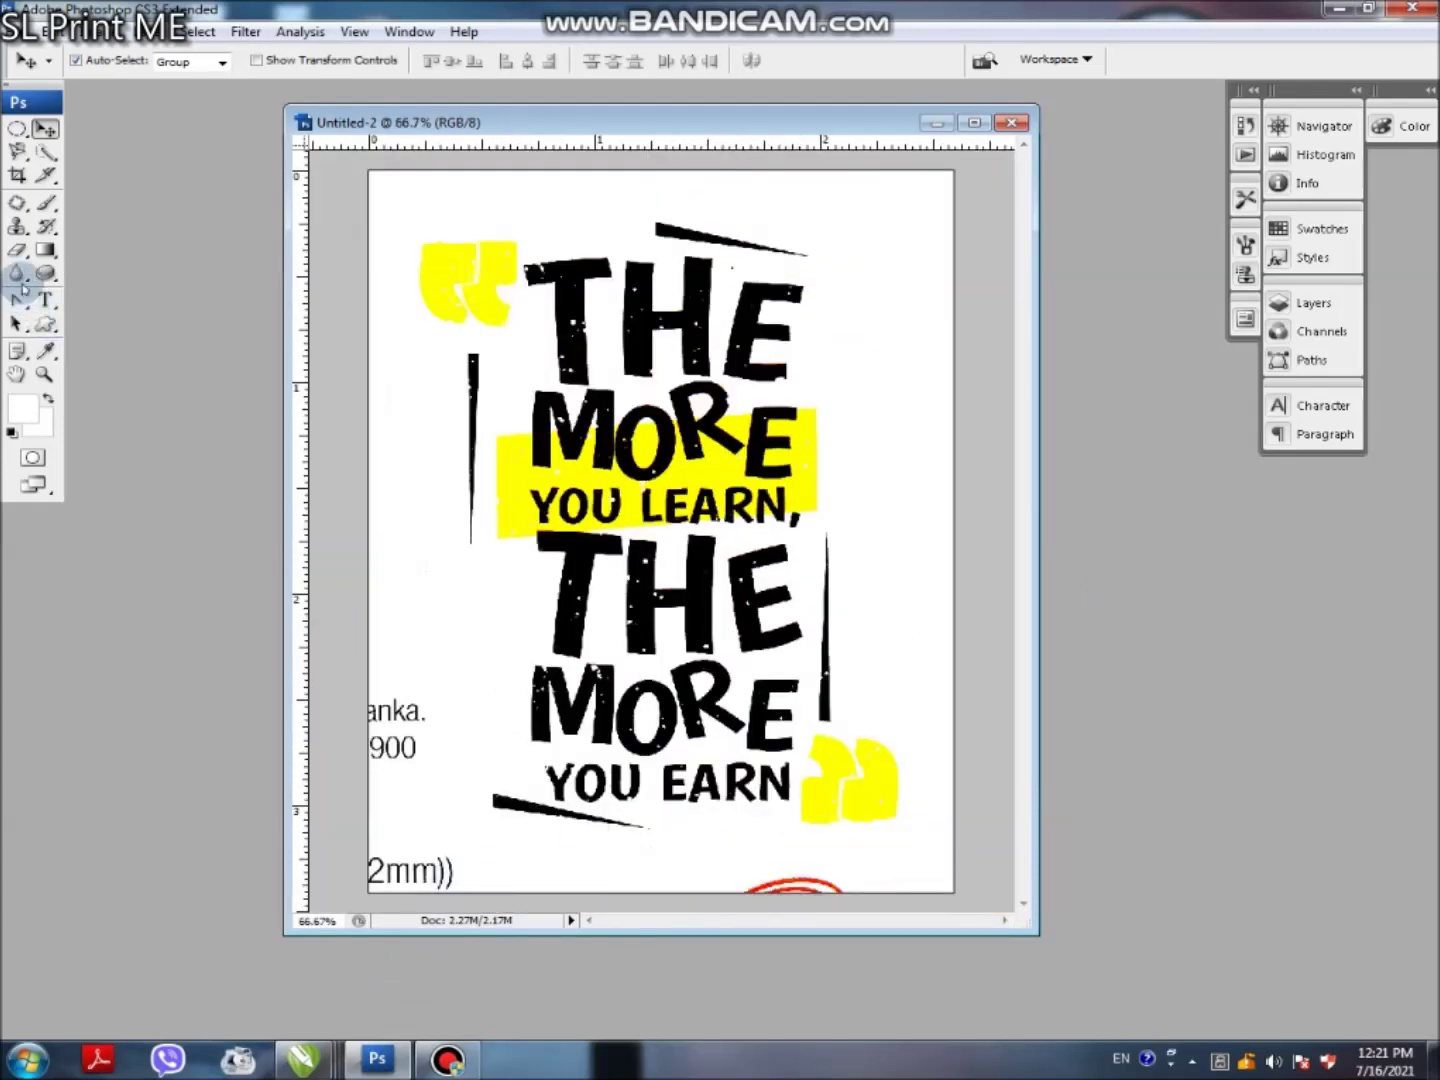
Erase the stray grey text and red logo fragment around the lower part of the quote with the Eraser.
{"action": "left_click", "coordinate": [16, 248]}
{"action": "mouse_move", "coordinate": [361, 681]}
{"action": "left_mouse_down"}
{"action": "mouse_move", "coordinate": [407, 740]}
{"action": "mouse_move", "coordinate": [383, 771]}
{"action": "mouse_move", "coordinate": [377, 852]}
{"action": "mouse_move", "coordinate": [474, 863]}
{"action": "mouse_move", "coordinate": [390, 877]}
{"action": "mouse_move", "coordinate": [511, 898]}
{"action": "mouse_move", "coordinate": [928, 896]}
{"action": "left_mouse_up"}
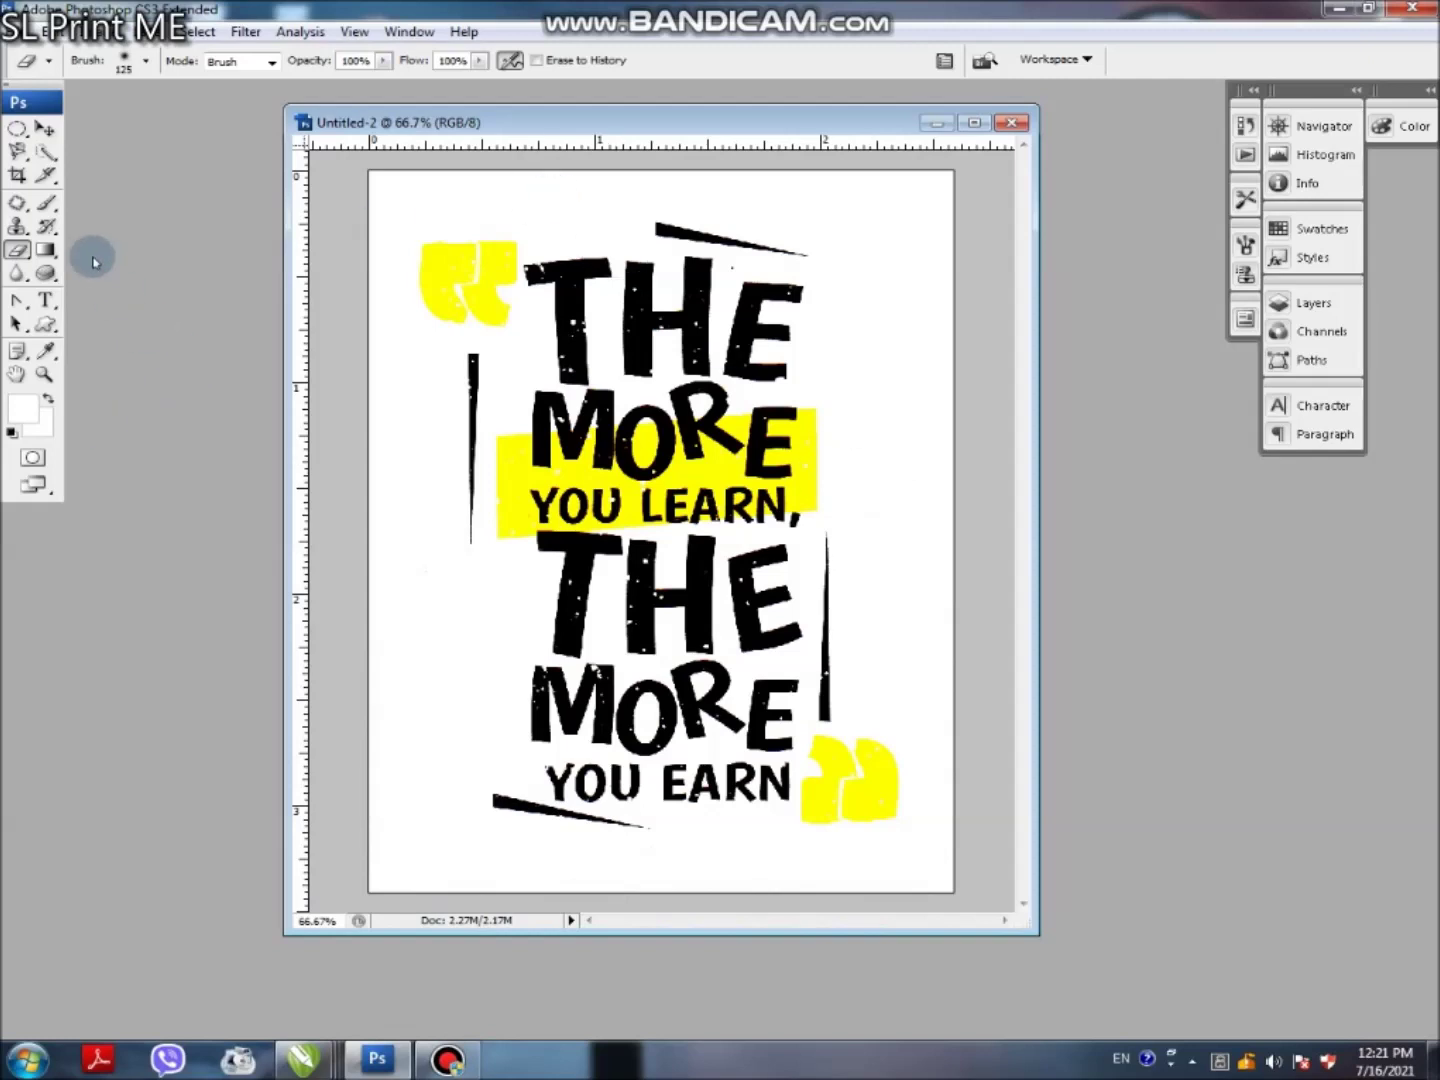
{"action": "left_click", "coordinate": [44, 128]}
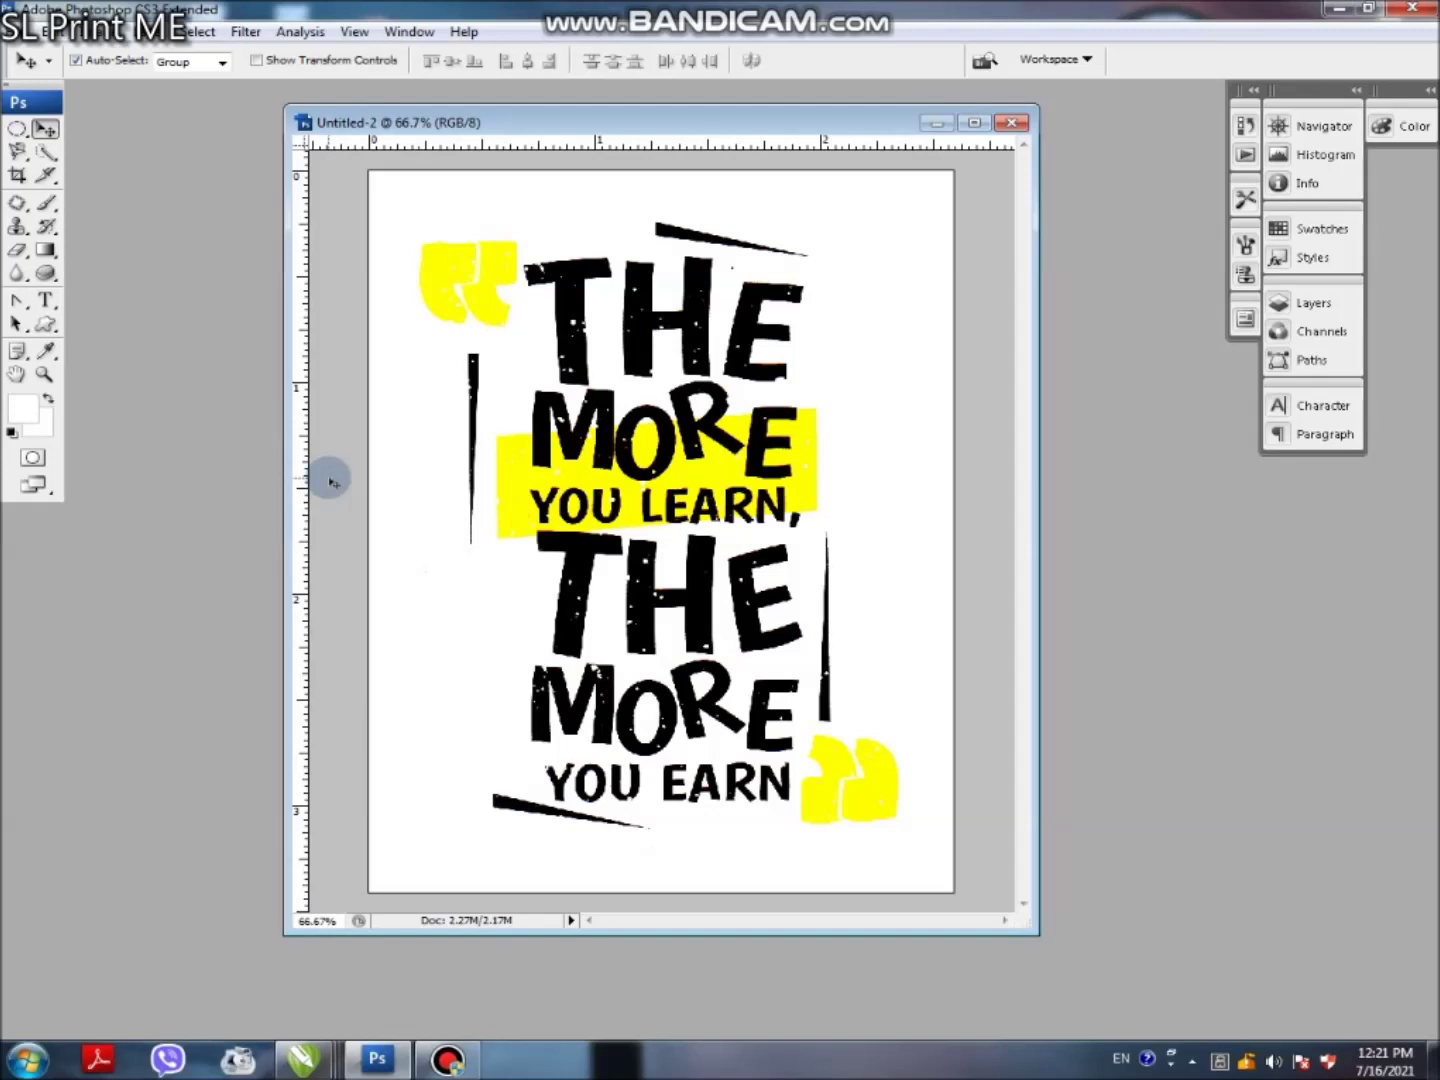
Examine the print preview and print settings, close them without printing, and narrow the image window.
{"action": "key", "text": "ctrl+p"}
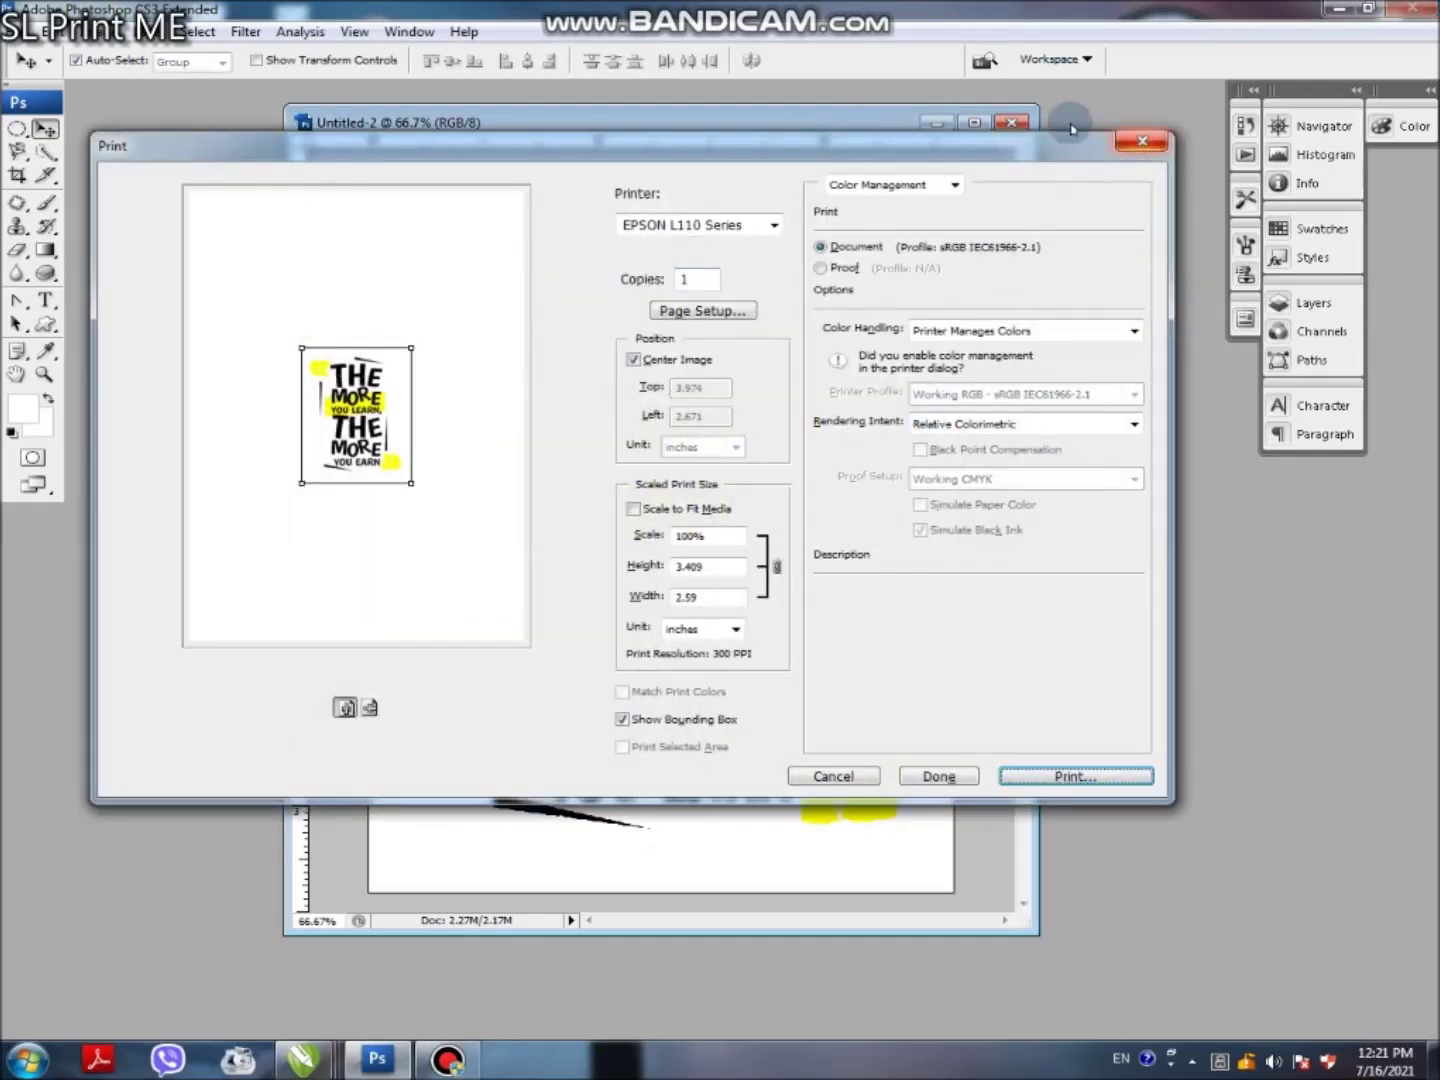
{"action": "left_click", "coordinate": [1140, 144]}
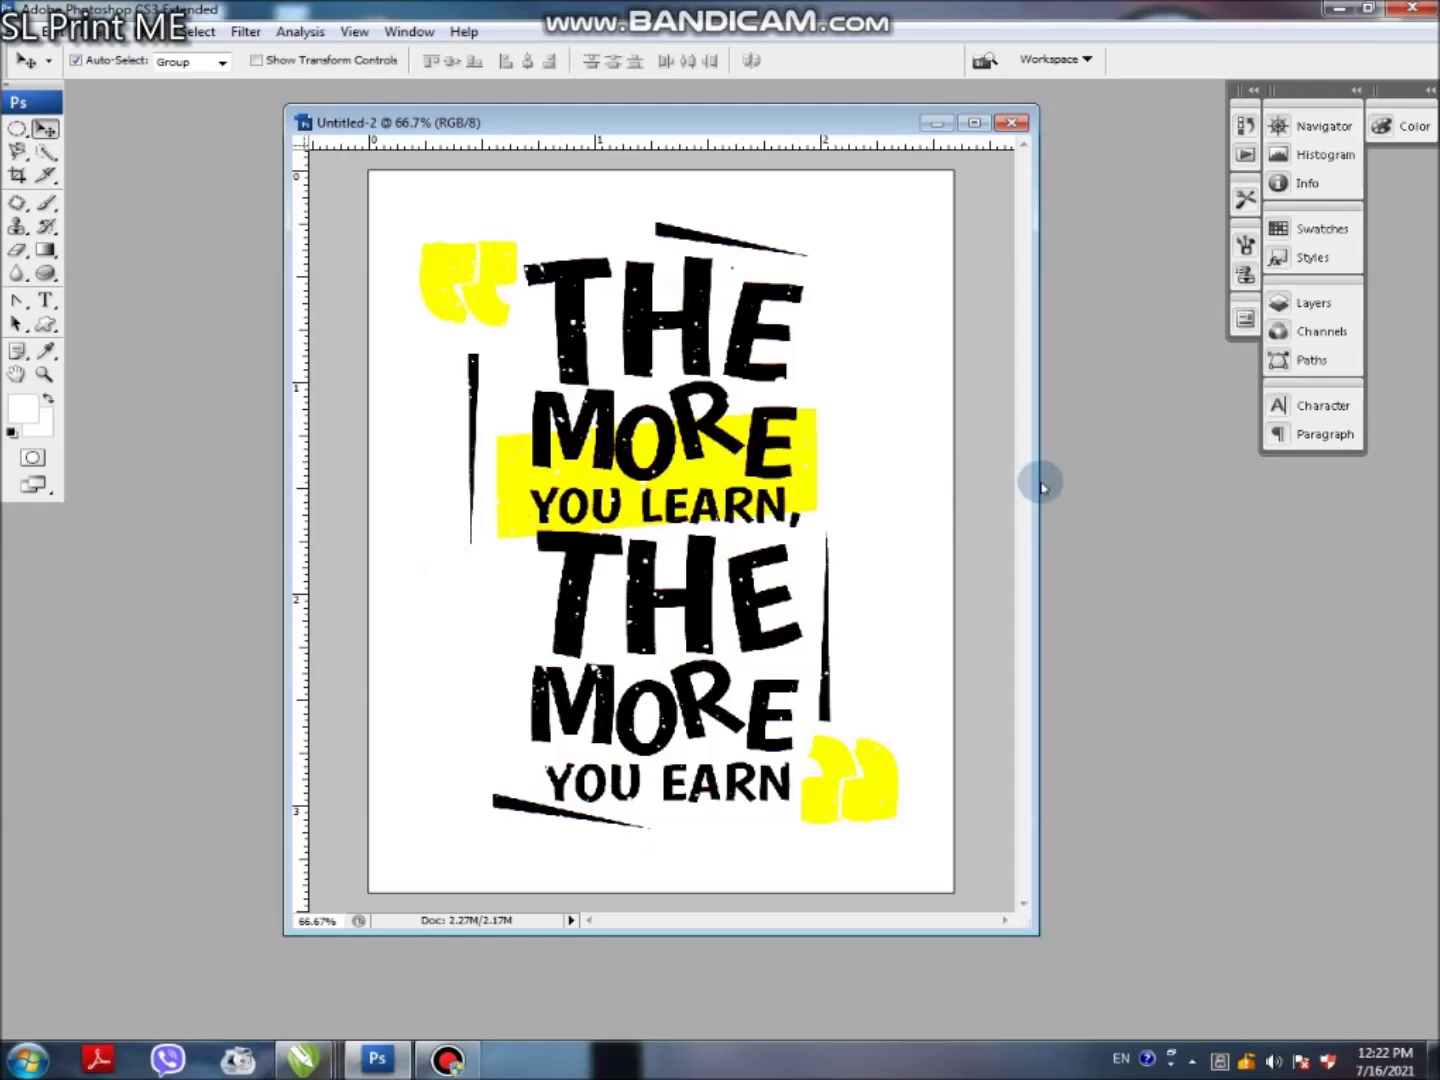
{"action": "left_click_drag", "start_coordinate": [1035, 476], "coordinate": [987, 470]}
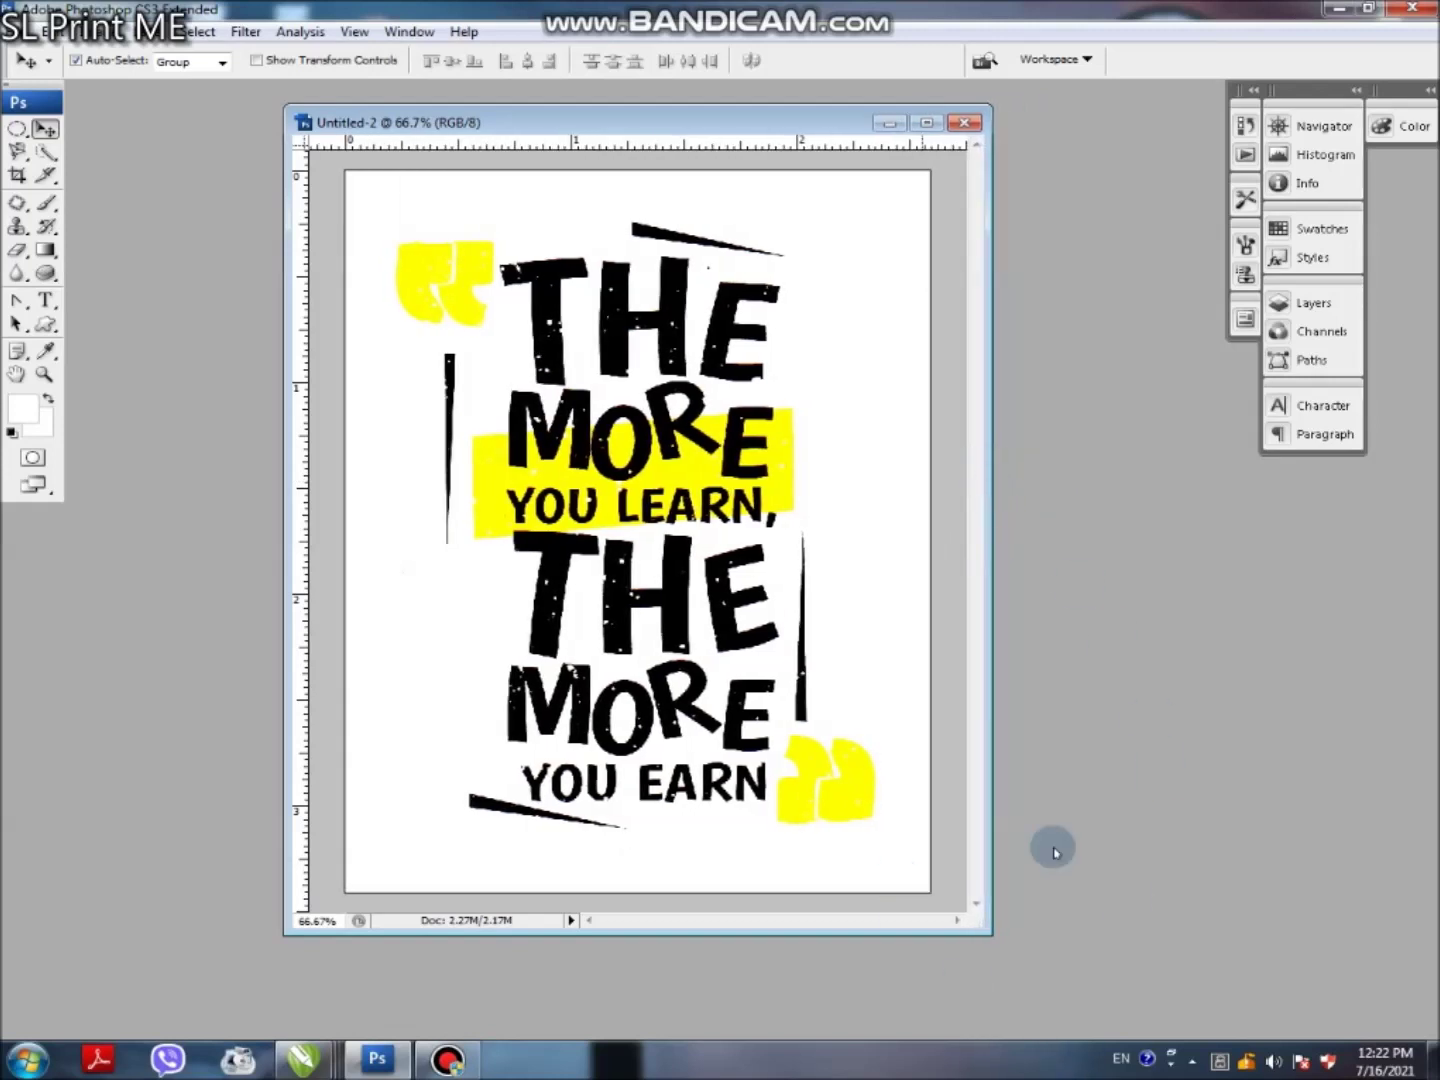